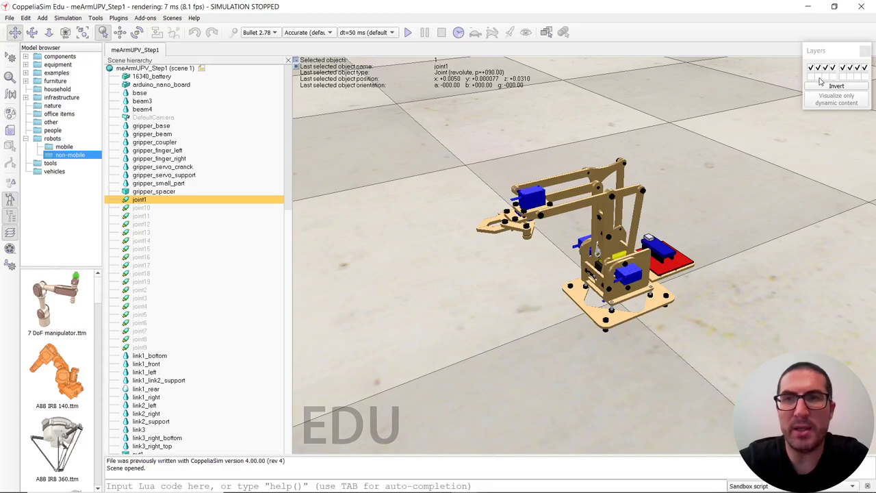
# - Invert the visible layers to view only the joints, and invert them again to show the robot's shapes
pyautogui.scroll(1, 552, 225)
pyautogui.moveTo(587, 203); pyautogui.dragTo(630, 175)
pyautogui.click(813, 88)
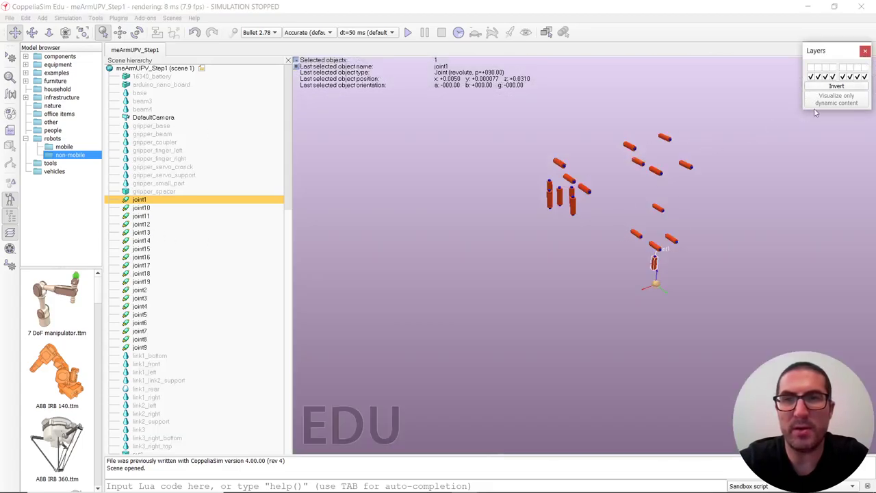
pyautogui.click(837, 85)
pyautogui.scroll(4, 637, 226)
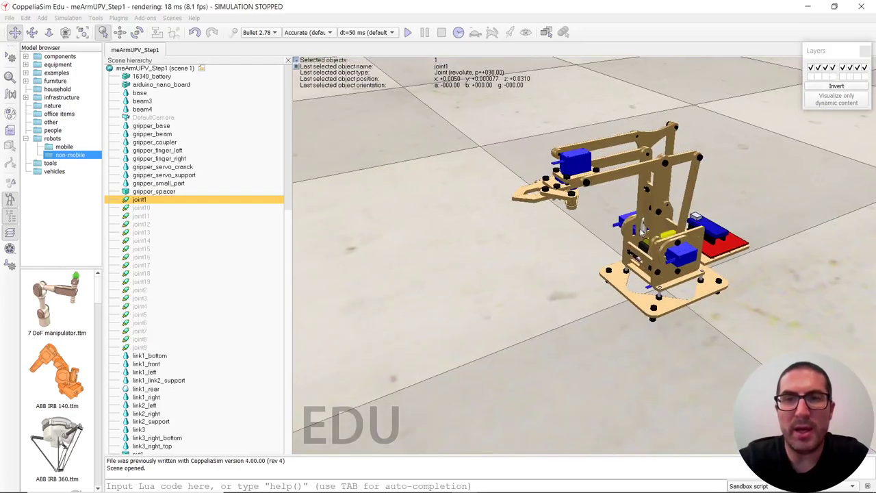
# - Examine where joint1, joint2 and joint4 sit on the arm relative to its servos, including servo1 in the base
pyautogui.moveTo(607, 215); pyautogui.dragTo(558, 174, button='right')
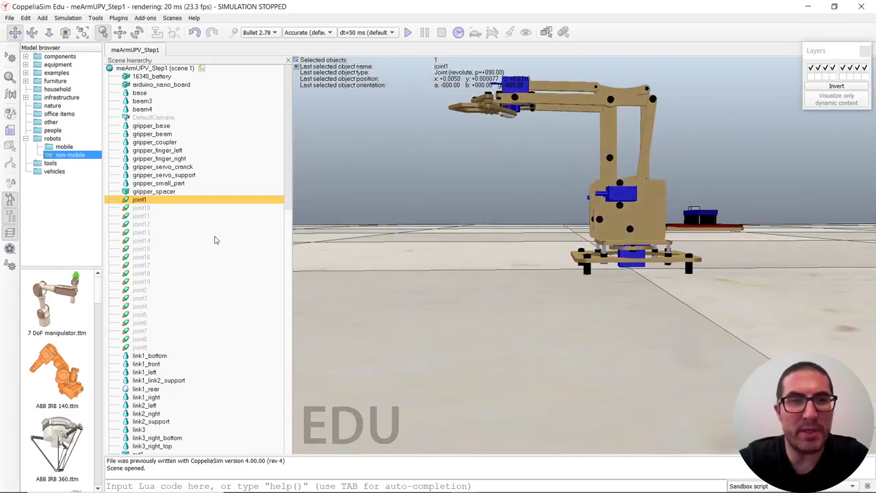
pyautogui.click(128, 291)
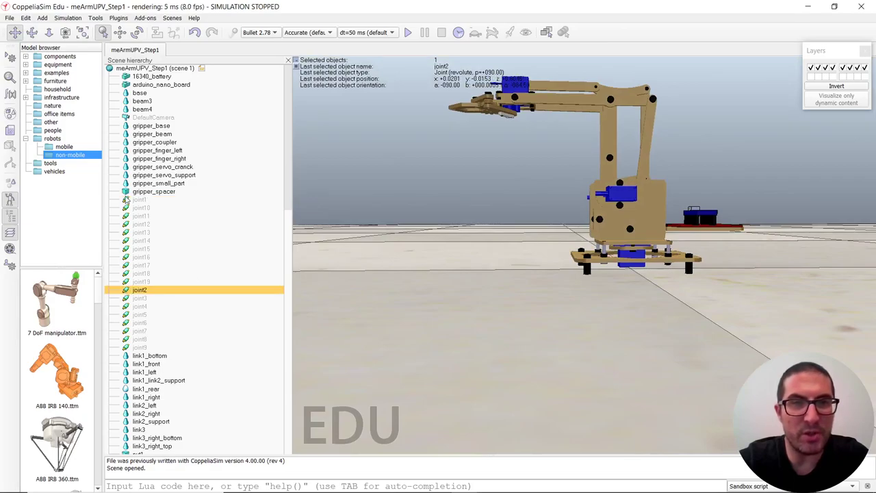
pyautogui.click(127, 199)
pyautogui.click(622, 238)
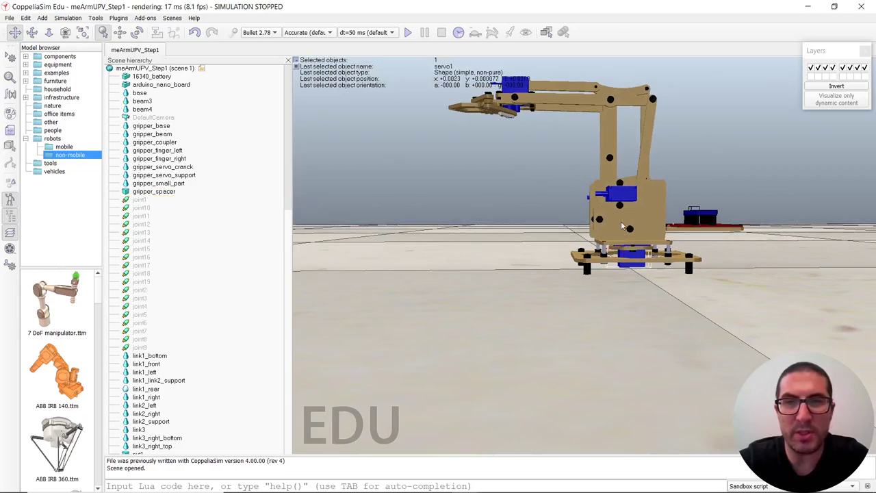
pyautogui.moveTo(614, 185); pyautogui.dragTo(616, 194, button='middle')
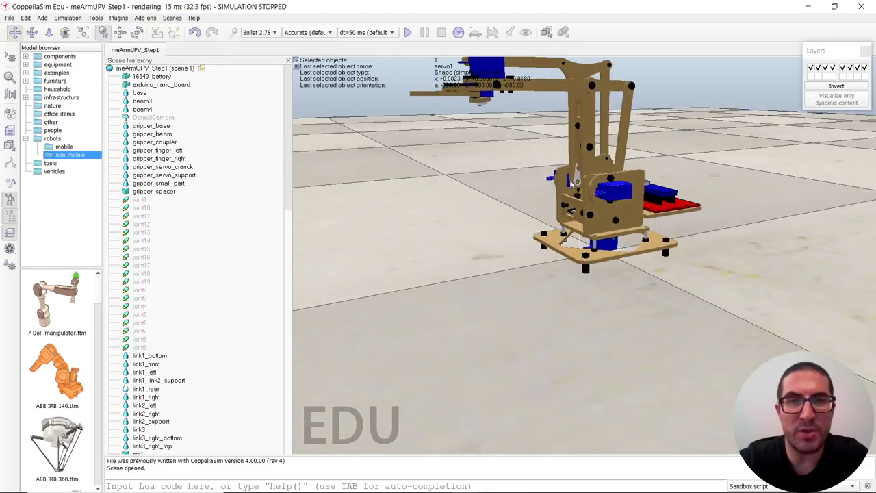
pyautogui.click(137, 290)
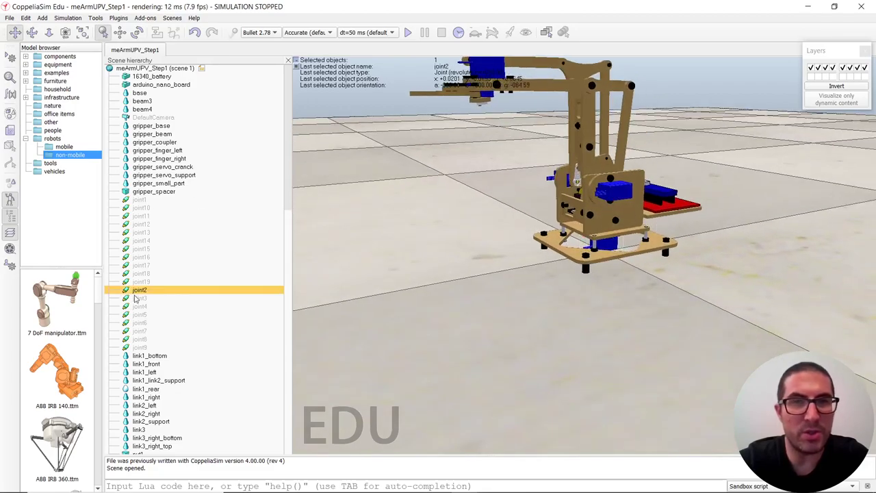
pyautogui.moveTo(610, 204); pyautogui.dragTo(739, 232, button='middle')
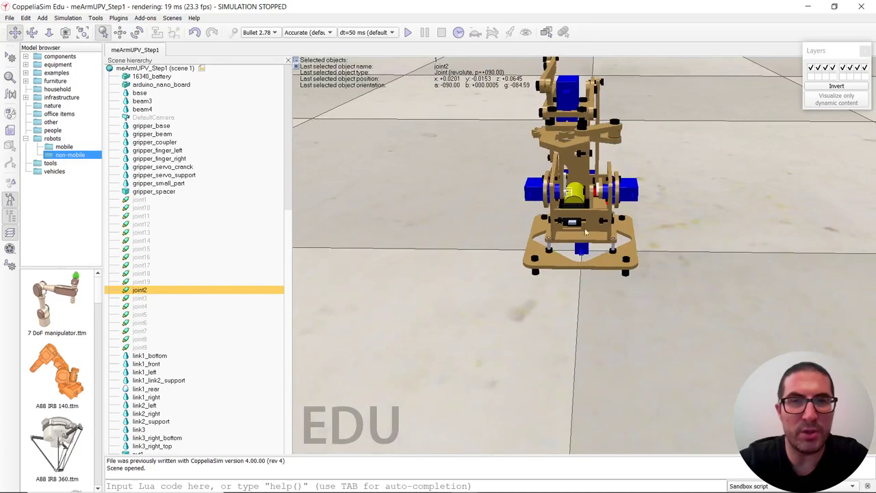
pyautogui.click(139, 305)
pyautogui.moveTo(506, 171); pyautogui.dragTo(477, 164, button='middle')
pyautogui.moveTo(442, 80); pyautogui.dragTo(456, 128)
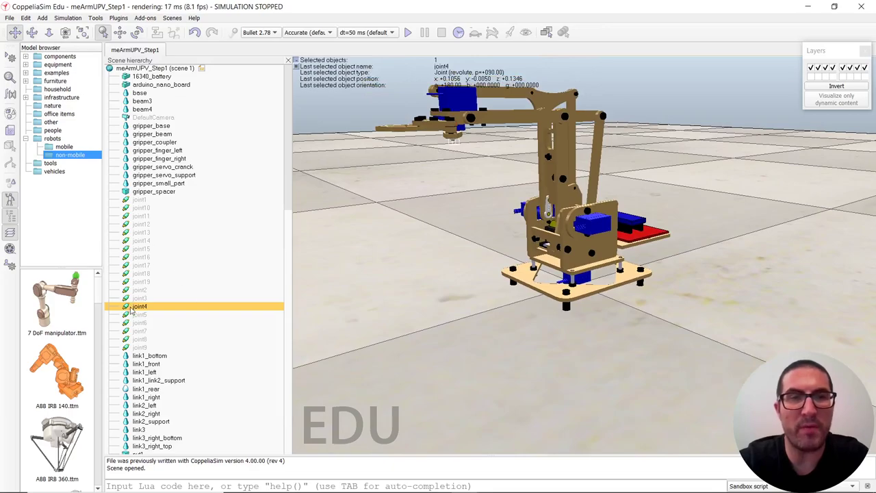
pyautogui.moveTo(530, 122); pyautogui.dragTo(531, 113, button='middle')
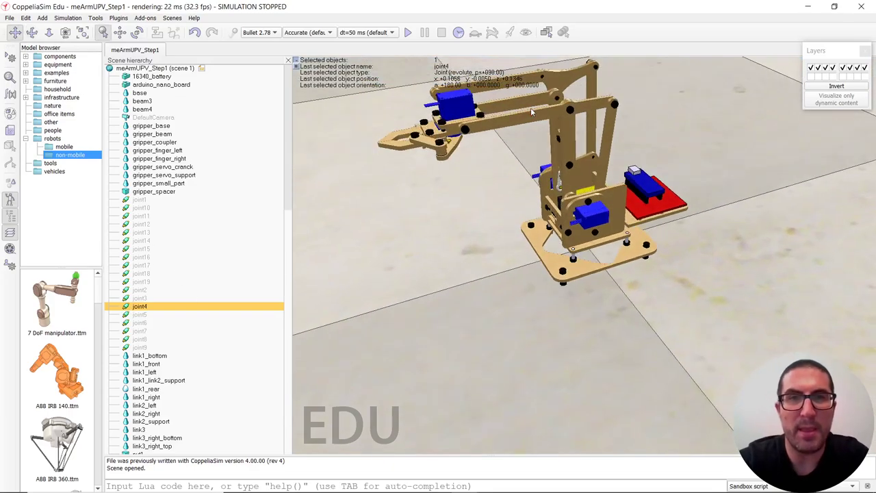
pyautogui.scroll(5, 541, 130)
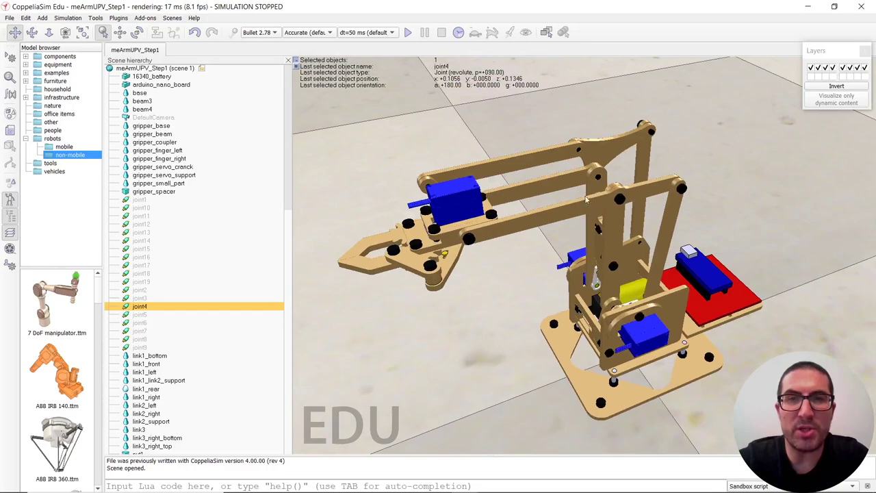
# - Examine the parts link3_right_bottom, link2_right and triangle around the elbow pivot, together with joint5 and joint8
pyautogui.moveTo(596, 175); pyautogui.dragTo(603, 187)
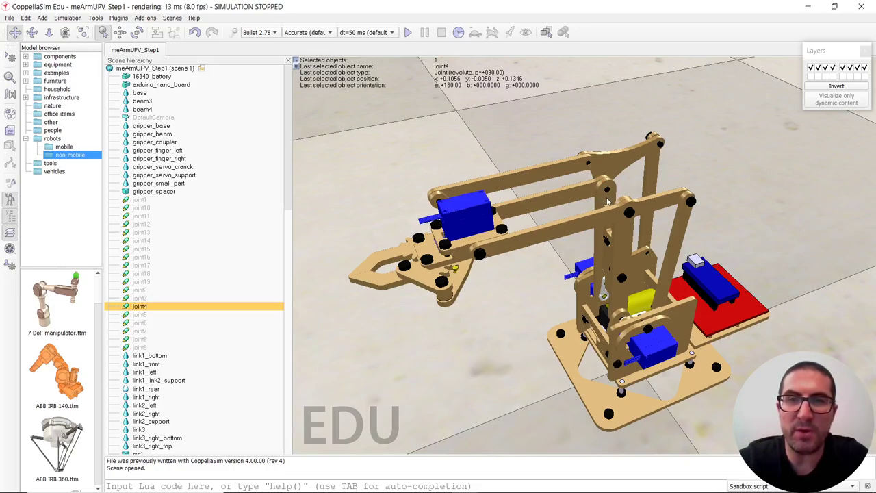
pyautogui.click(606, 201)
pyautogui.click(602, 201)
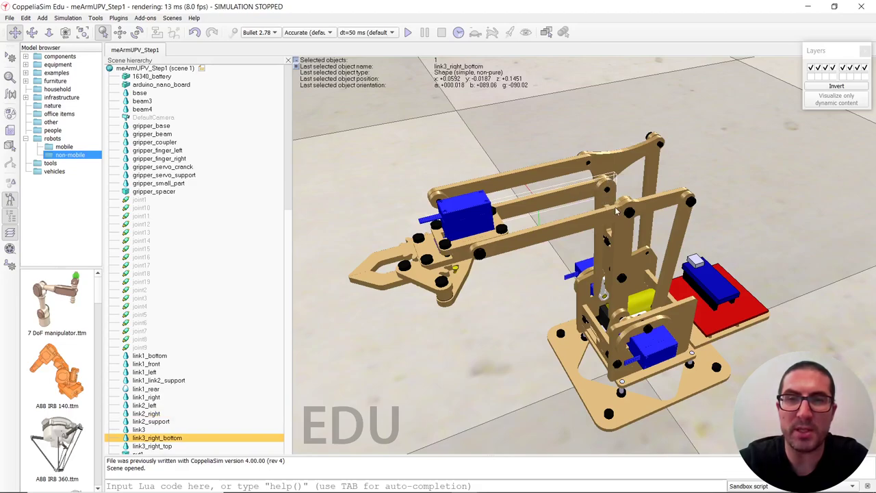
pyautogui.click(608, 200)
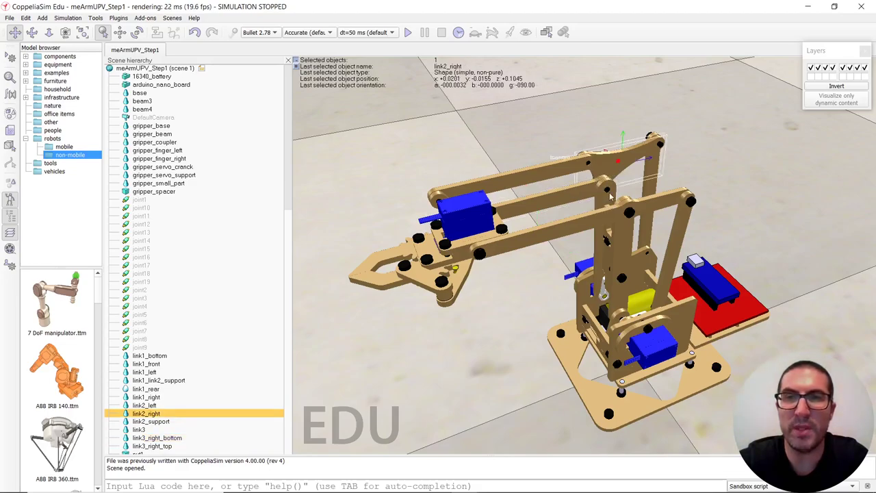
pyautogui.click(623, 159)
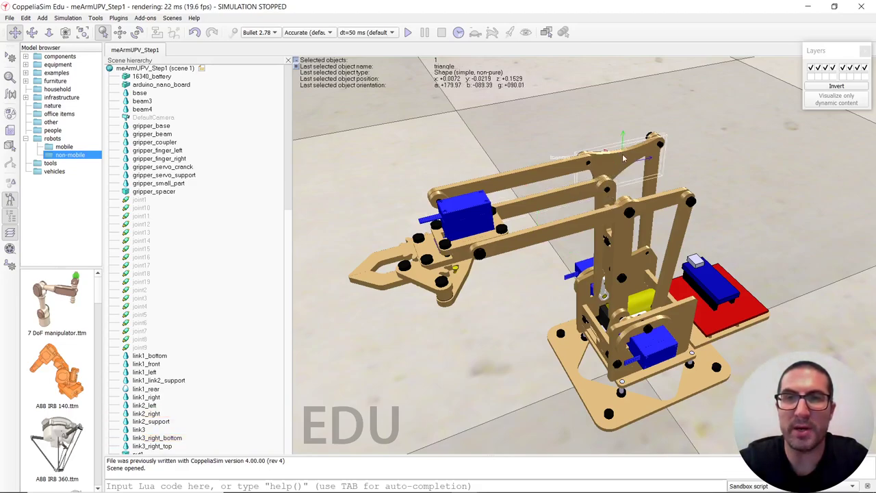
pyautogui.click(140, 316)
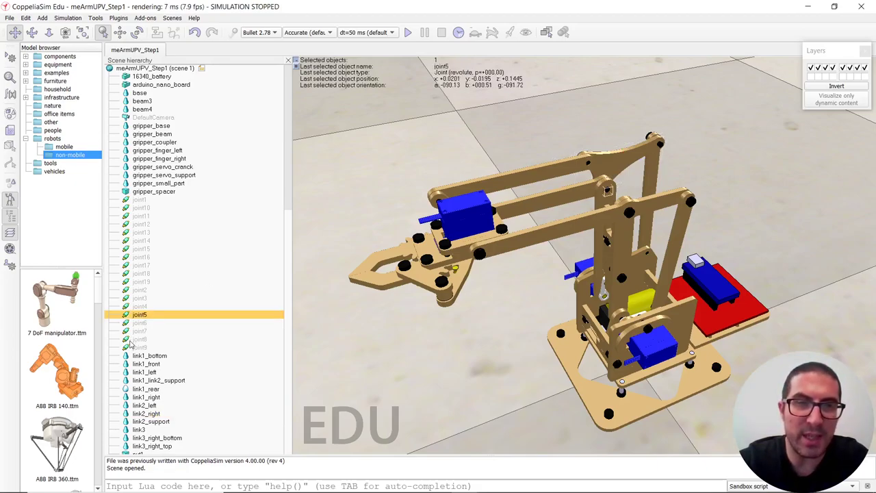
pyautogui.click(134, 340)
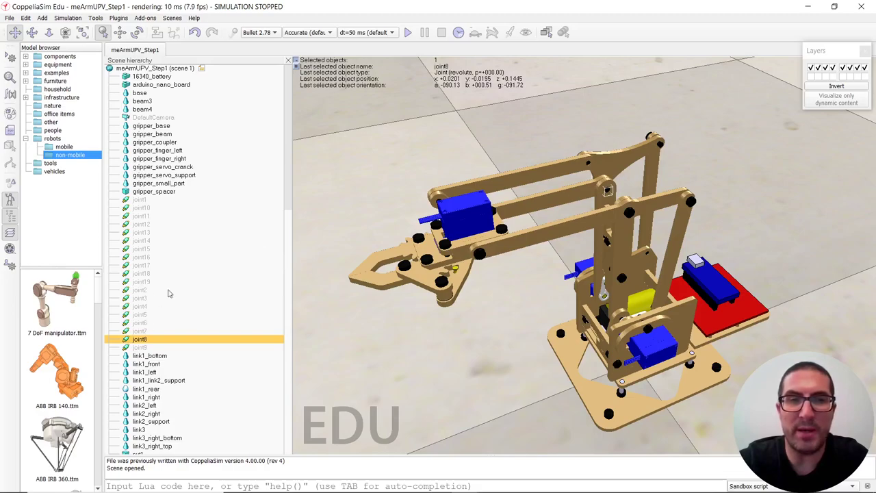
pyautogui.scroll(-1, 585, 248)
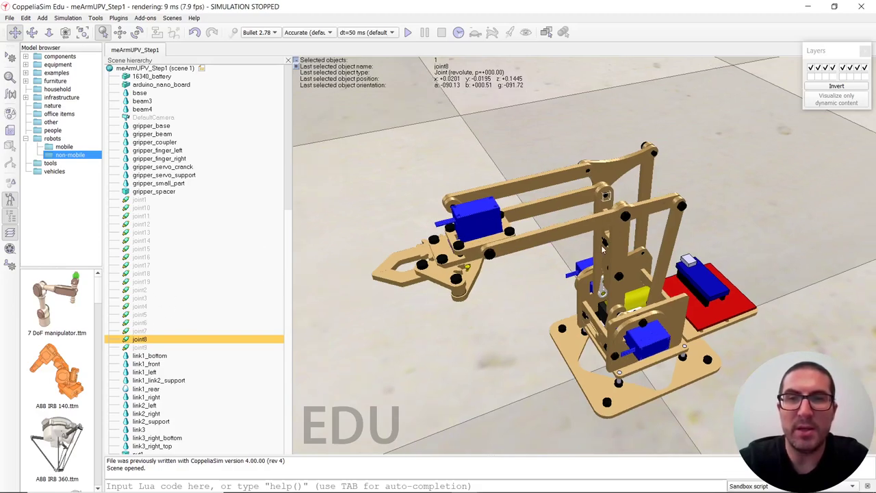
# - Open the dynamic properties of joint1 and enable its motor and control loop
pyautogui.doubleClick(126, 200)
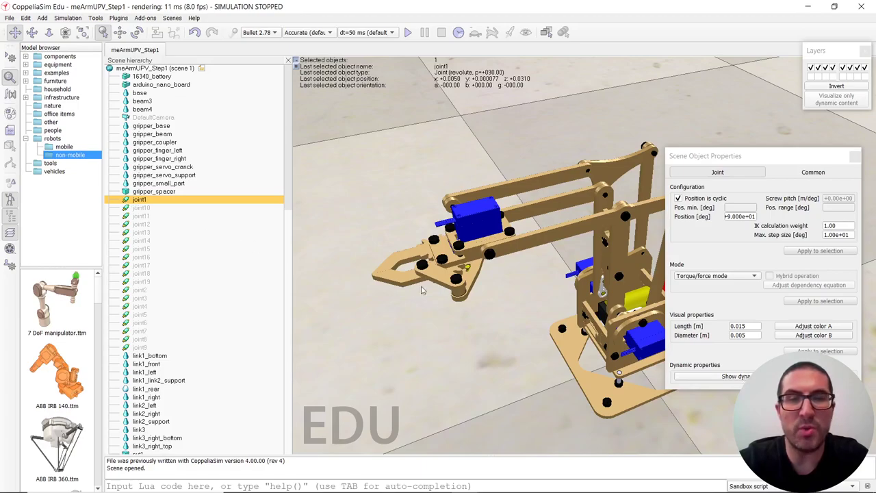
pyautogui.click(736, 376)
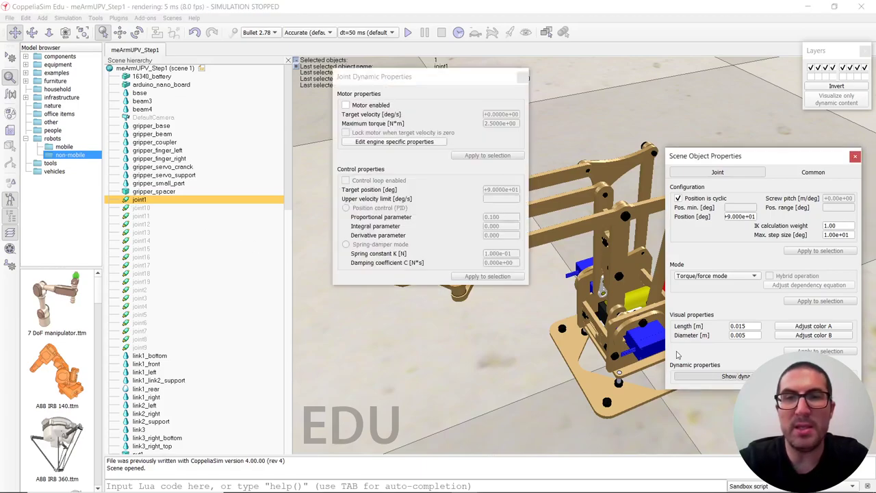
pyautogui.click(346, 105)
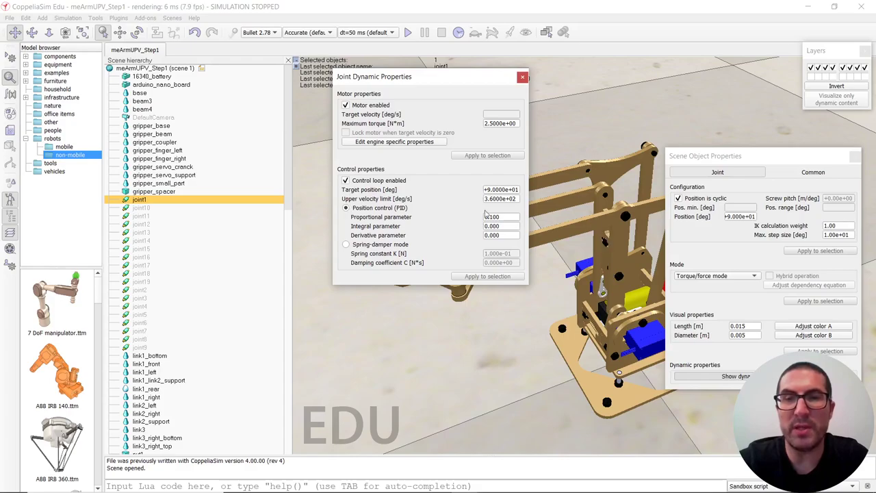
# - Enable the motor and the control loop for joint2
pyautogui.click(135, 289)
pyautogui.click(346, 106)
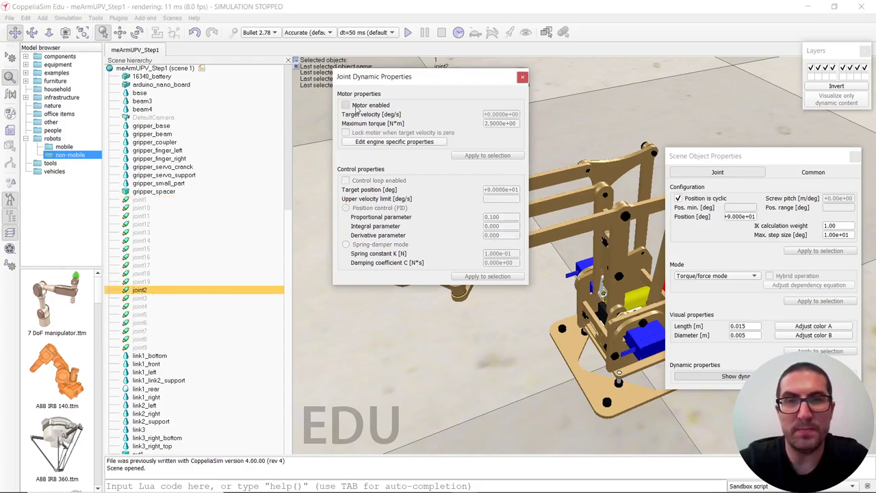
pyautogui.click(346, 181)
# - Enable the motor and the control loop for joint3
pyautogui.click(140, 298)
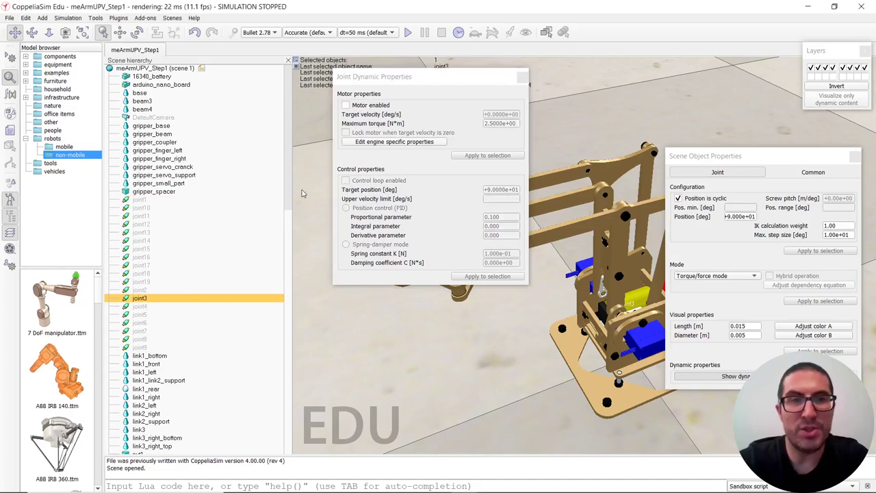
pyautogui.click(347, 106)
pyautogui.click(346, 181)
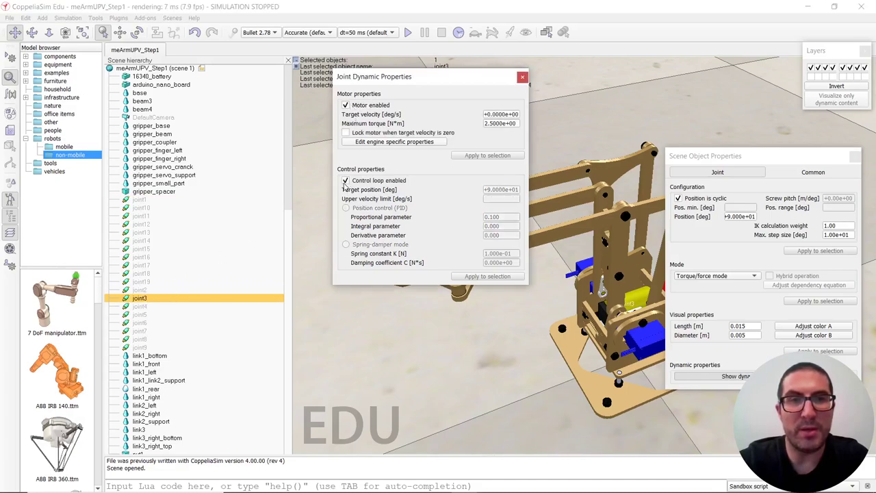
# - Enable the motor and the control loop for joint4, recheck joint1's settings, and close the joint dynamic properties
pyautogui.click(140, 306)
pyautogui.click(346, 107)
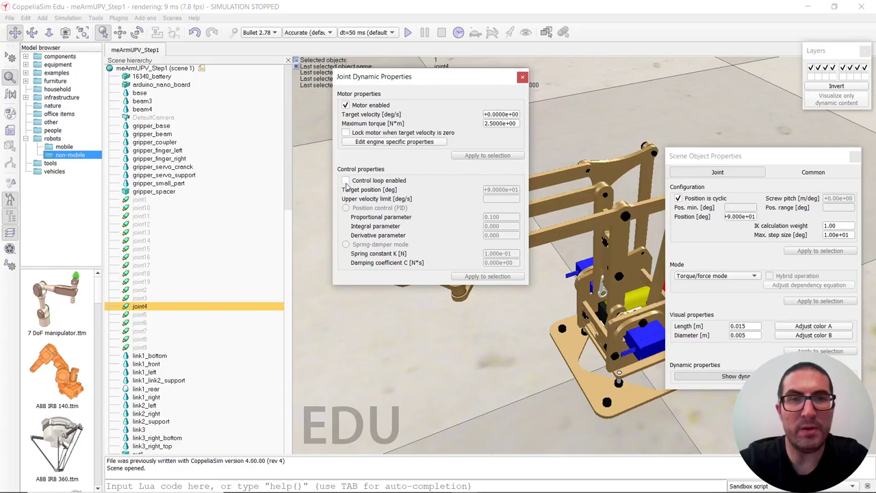
pyautogui.click(347, 181)
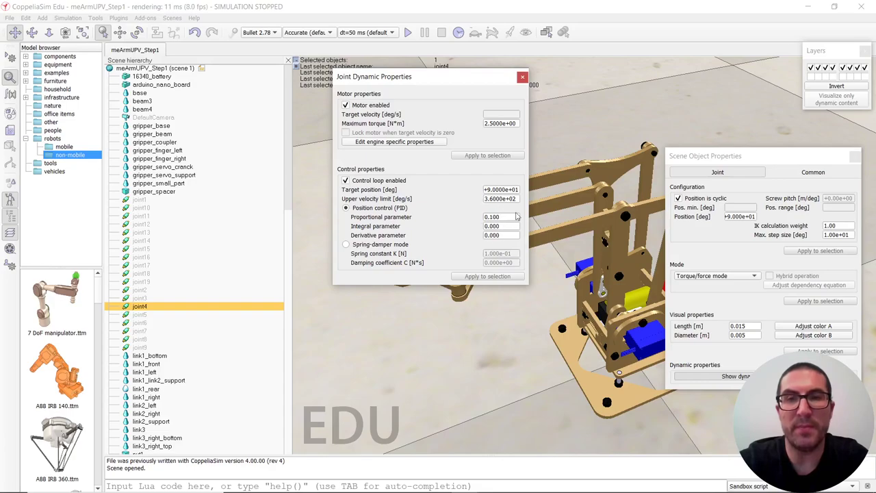
pyautogui.click(135, 200)
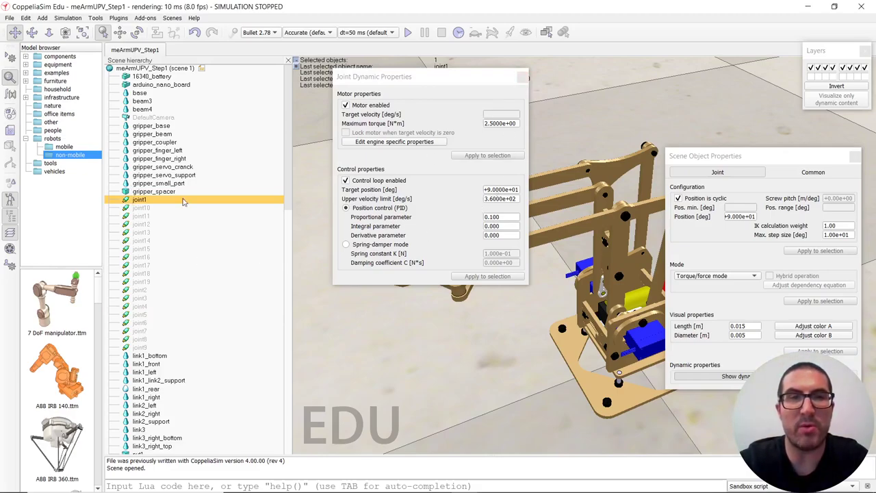
pyautogui.click(523, 78)
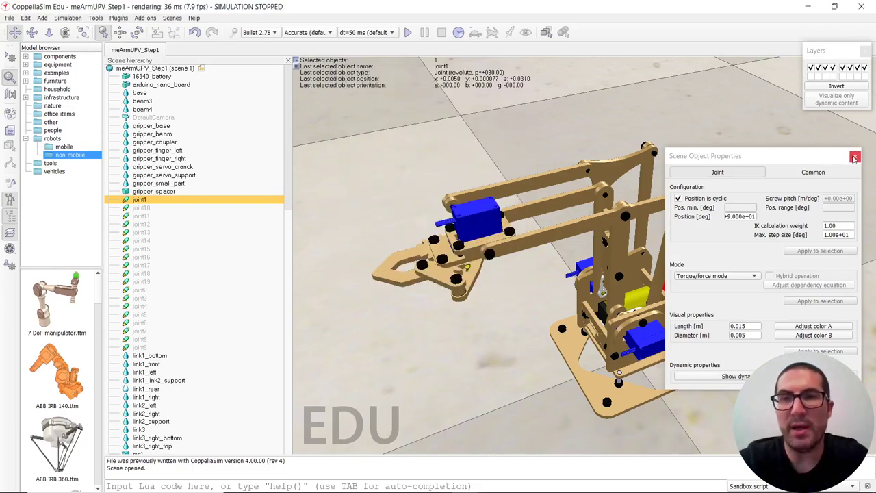
# - Look over the joint properties of joint10, joint11 and joint12, and close the object properties
pyautogui.click(137, 209)
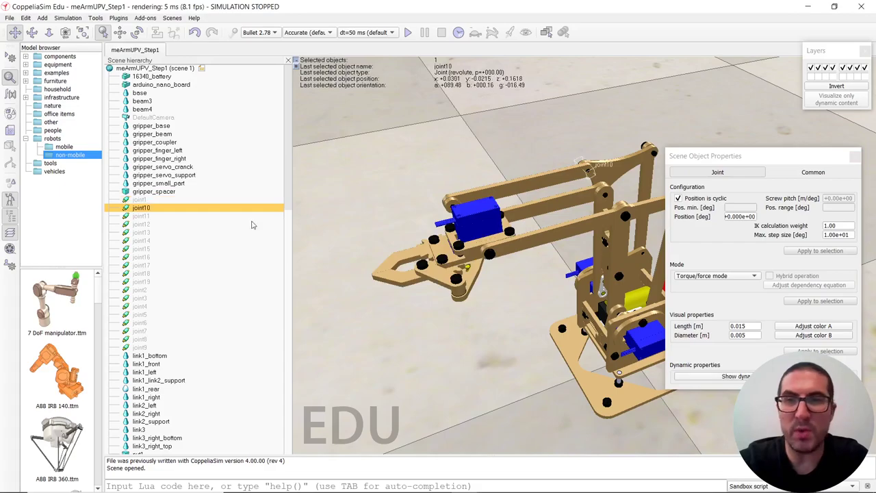
pyautogui.click(148, 218)
pyautogui.click(136, 226)
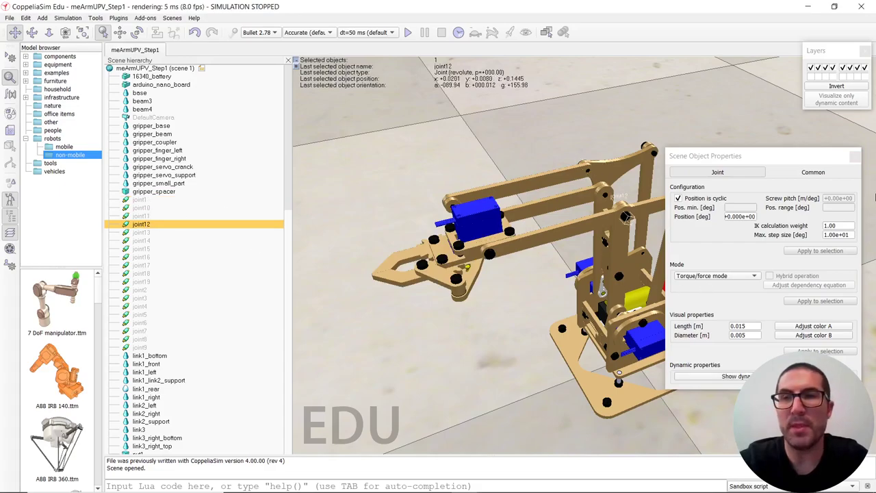
pyautogui.click(855, 157)
# - Examine the meArm's base, servos and lower links from several angles and distances
pyautogui.moveTo(559, 262); pyautogui.dragTo(573, 227)
pyautogui.scroll(-1, 596, 281)
pyautogui.moveTo(600, 285); pyautogui.dragTo(609, 264, button='middle')
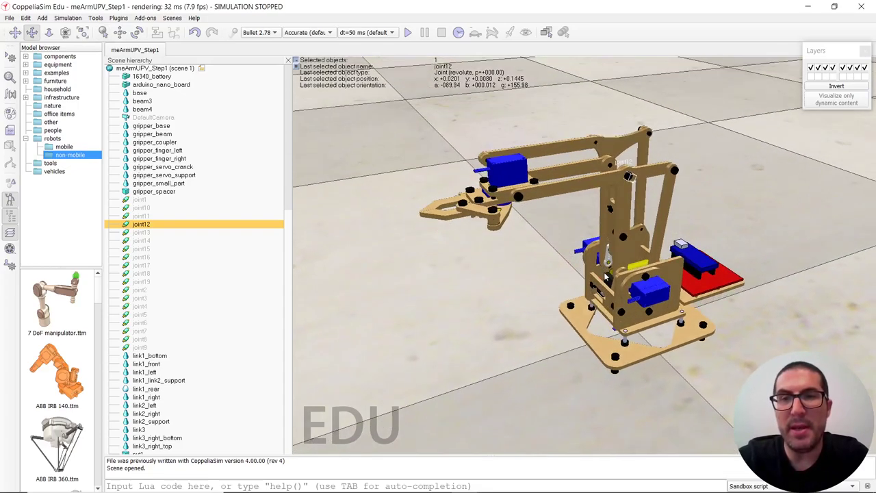
pyautogui.scroll(5, 610, 263)
pyautogui.scroll(-3, 606, 253)
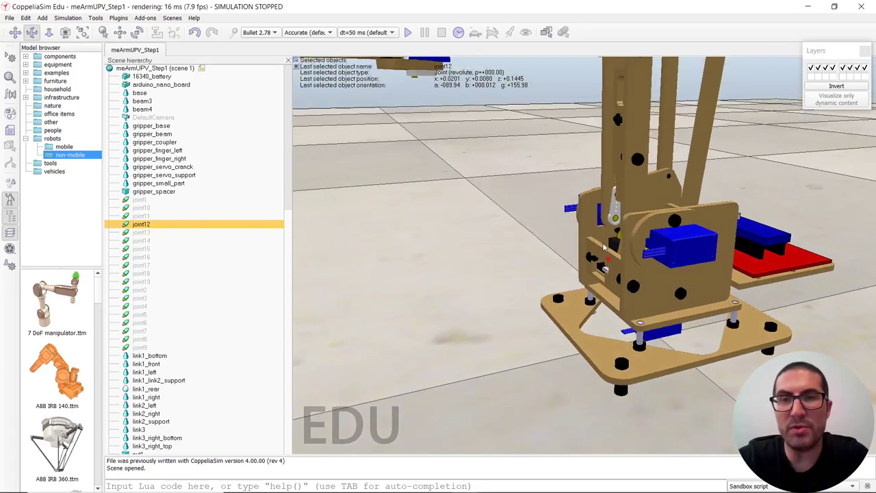
pyautogui.scroll(3, 625, 293)
pyautogui.scroll(-2, 625, 288)
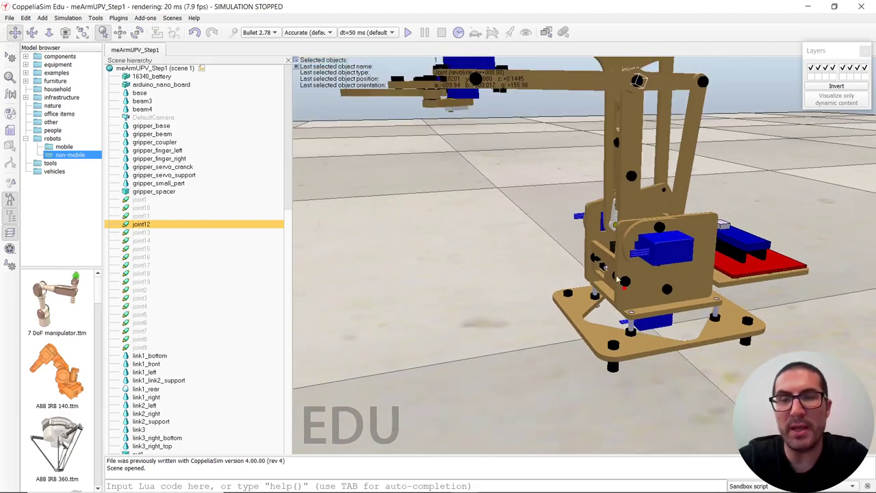
pyautogui.moveTo(619, 294)
pyautogui.mouseDown(button='middle')
pyautogui.moveTo(611, 279)
pyautogui.moveTo(605, 285)
pyautogui.mouseUp(button='middle')
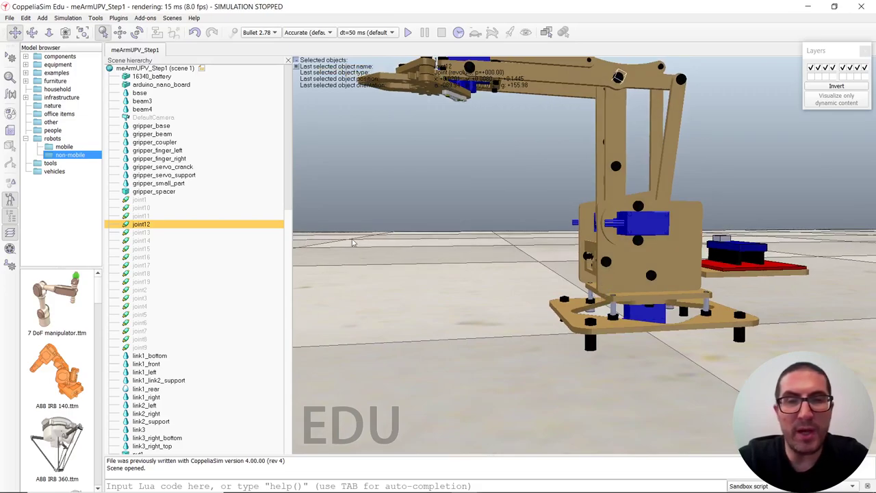
# - Select the robot's base shape and open it in triangle edit mode
pyautogui.click(573, 322)
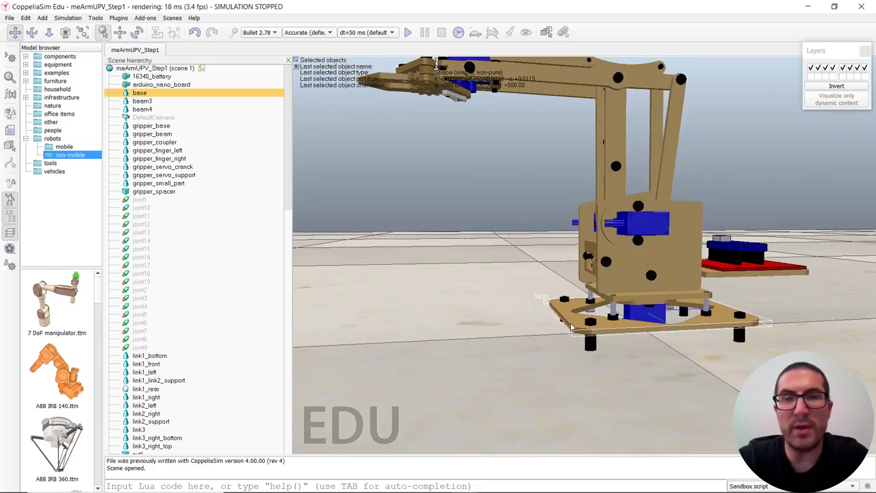
pyautogui.moveTo(582, 321); pyautogui.dragTo(514, 319, button='middle')
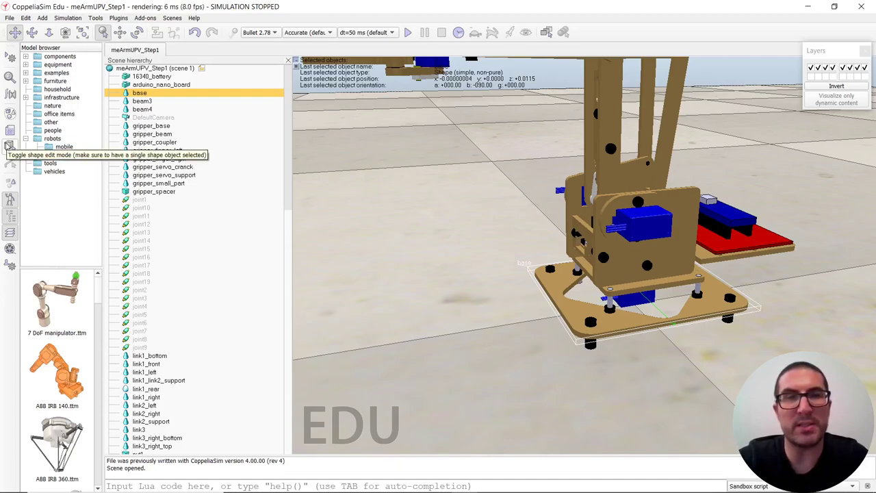
pyautogui.click(9, 145)
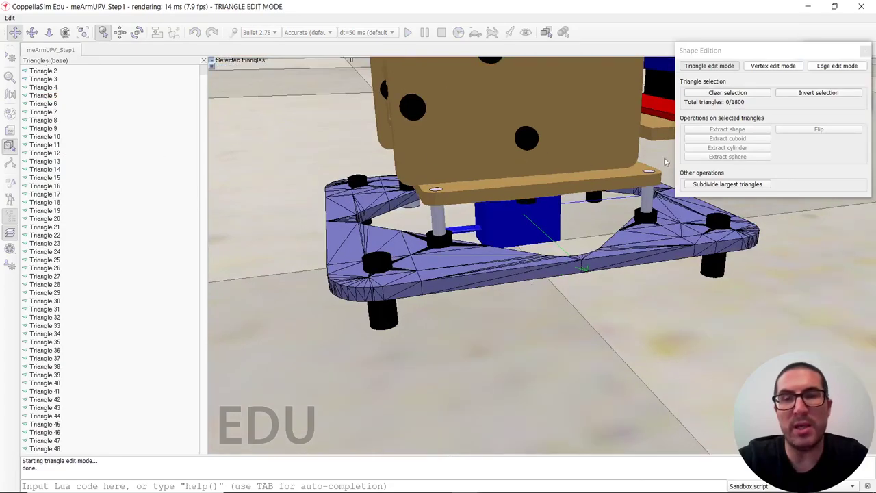
pyautogui.moveTo(543, 187); pyautogui.dragTo(520, 212, button='middle')
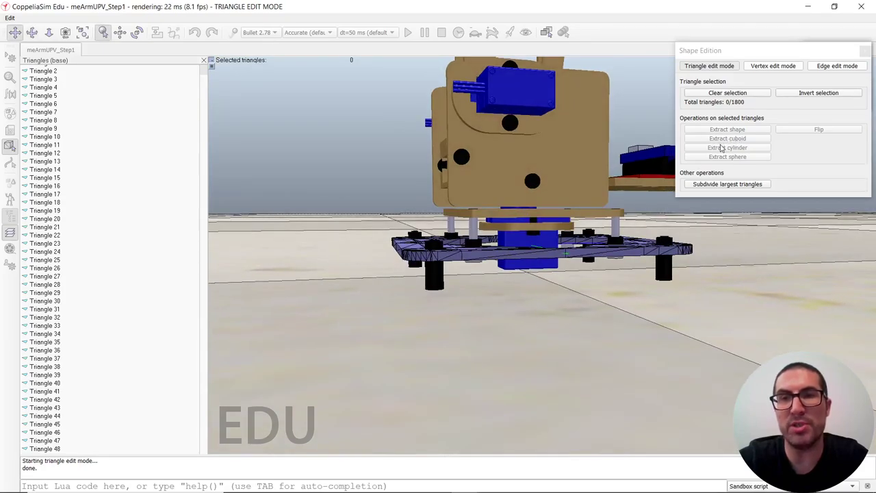
pyautogui.moveTo(552, 235); pyautogui.dragTo(589, 247, button='middle')
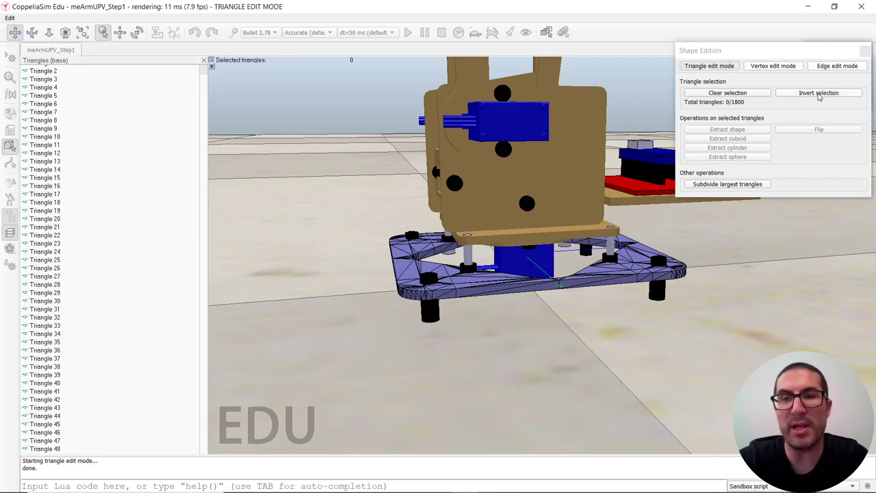
# - Extract a pure, dynamic and respondable cuboid from all triangles of the base, and leave shape editing without applying changes
pyautogui.click(819, 93)
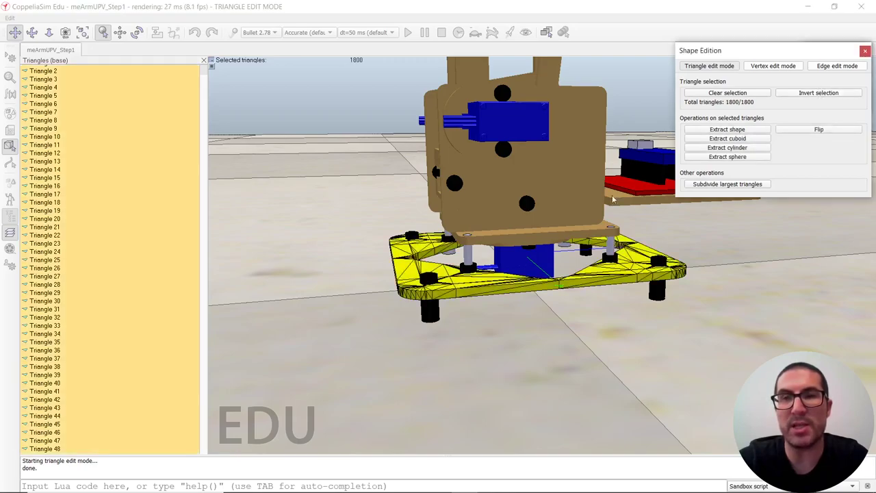
pyautogui.click(692, 140)
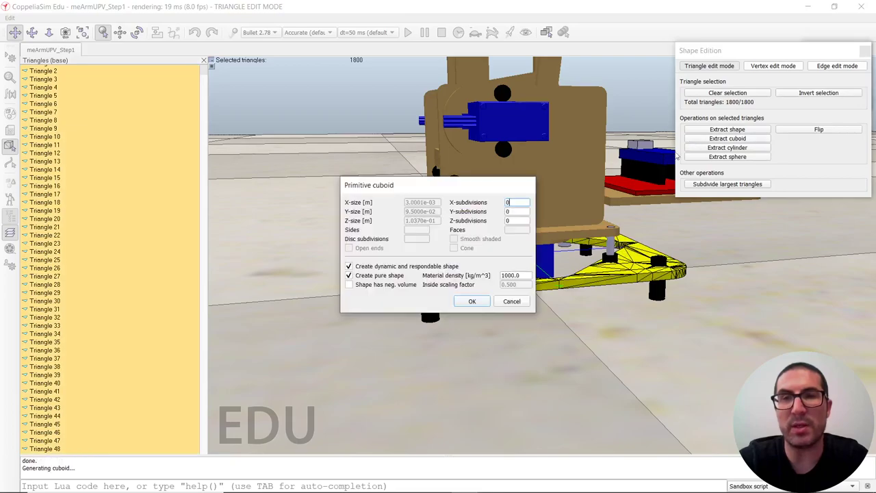
pyautogui.click(478, 300)
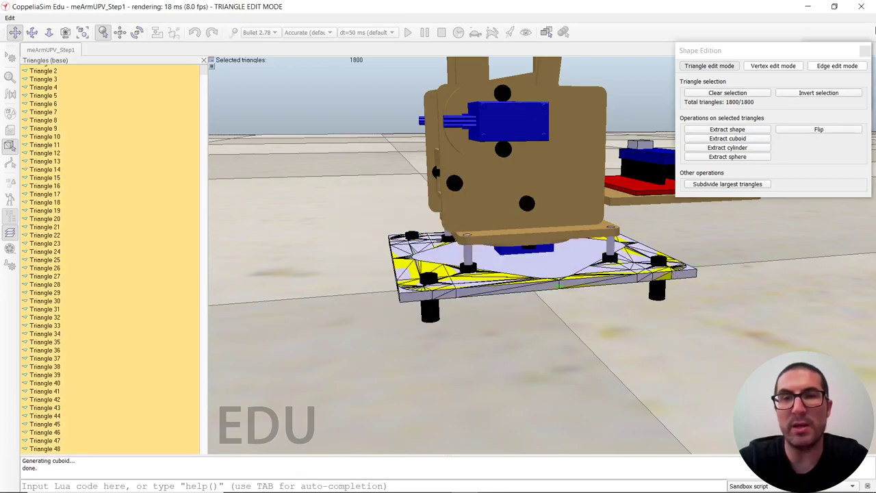
pyautogui.click(862, 50)
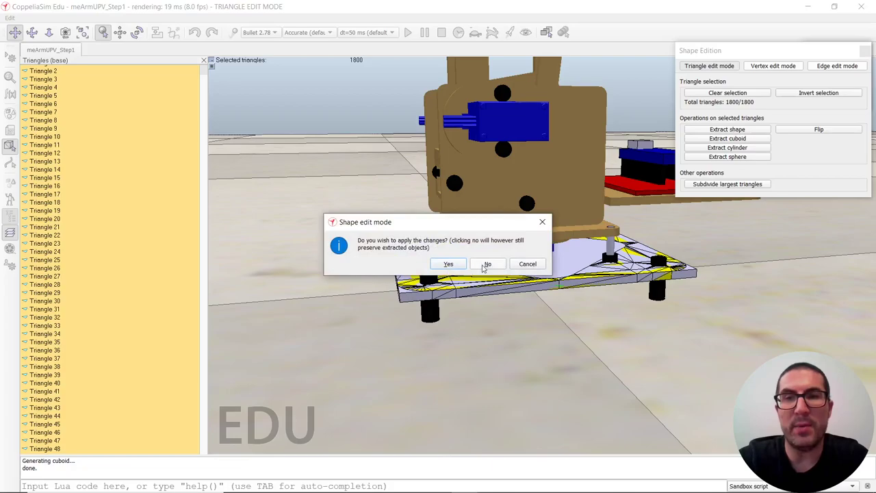
pyautogui.click(486, 264)
# - Rename the extracted cuboid as base_dyn
pyautogui.click(140, 113)
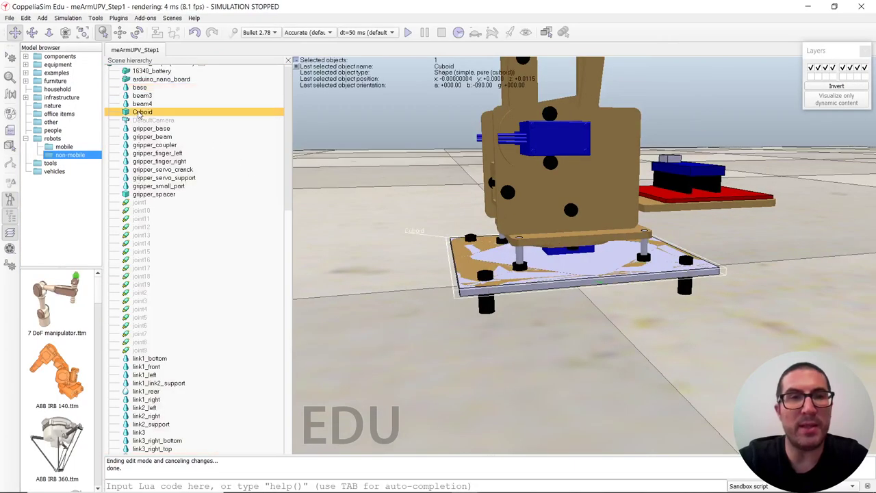
pyautogui.doubleClick(141, 113)
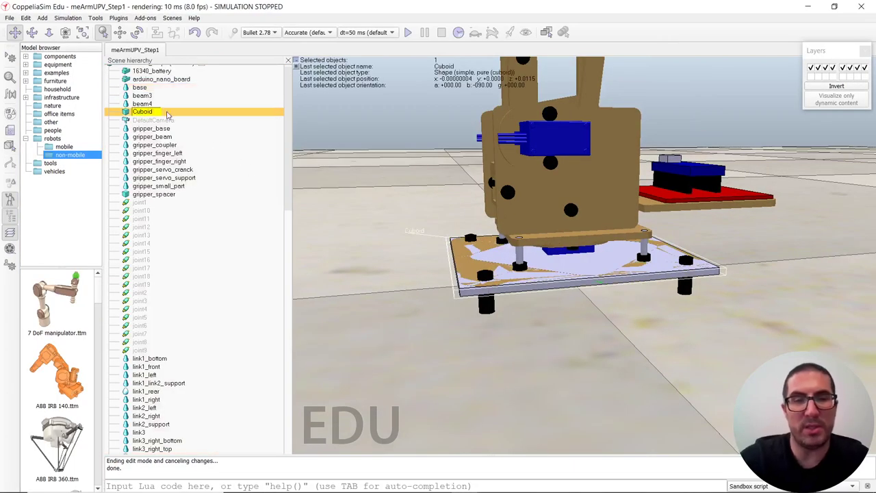
pyautogui.press('BackSpace')
pyautogui.press('BackSpace')
pyautogui.press('BackSpace')
pyautogui.press('BackSpace')
pyautogui.press('BackSpace')
pyautogui.write('base_dyn')
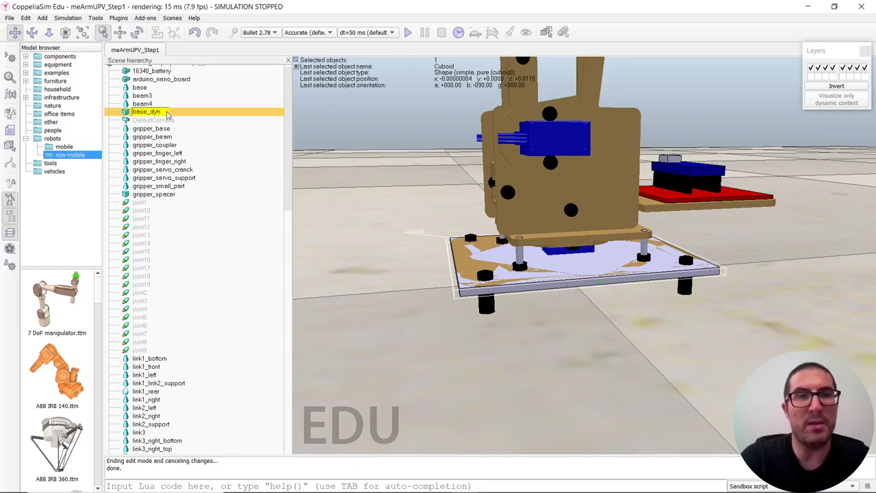
pyautogui.press('Return')
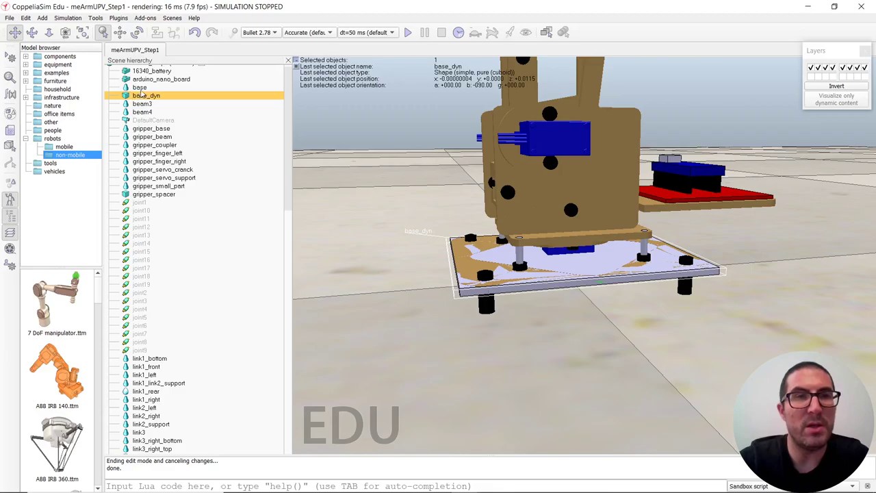
# - Hide base_dyn by assigning it only to the first camera visibility layer of the second row
pyautogui.click(136, 89)
pyautogui.click(126, 96)
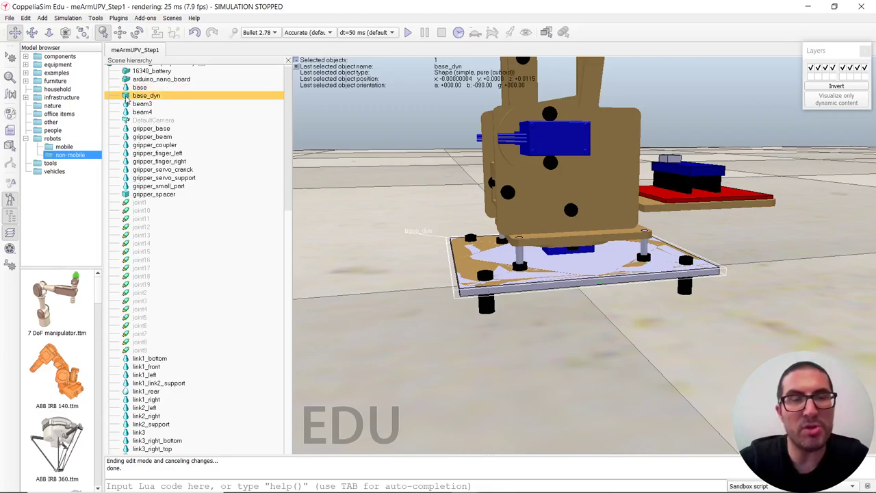
pyautogui.click(126, 89)
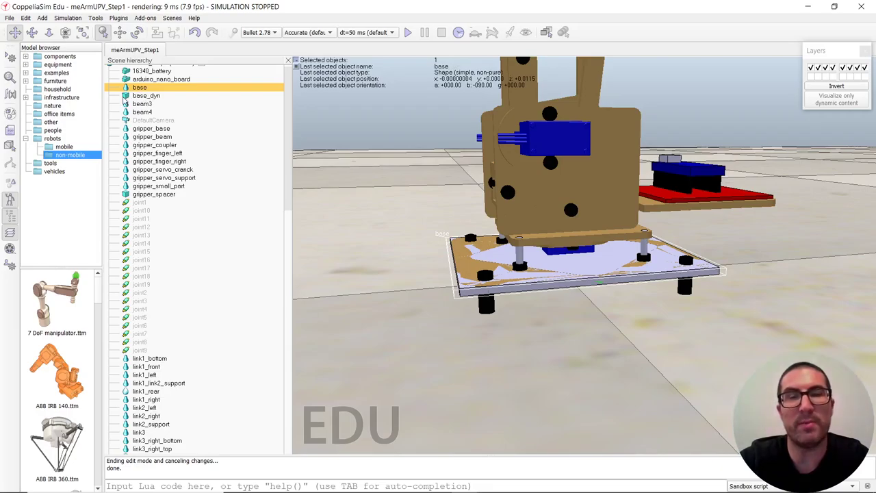
pyautogui.click(126, 96)
pyautogui.doubleClick(126, 97)
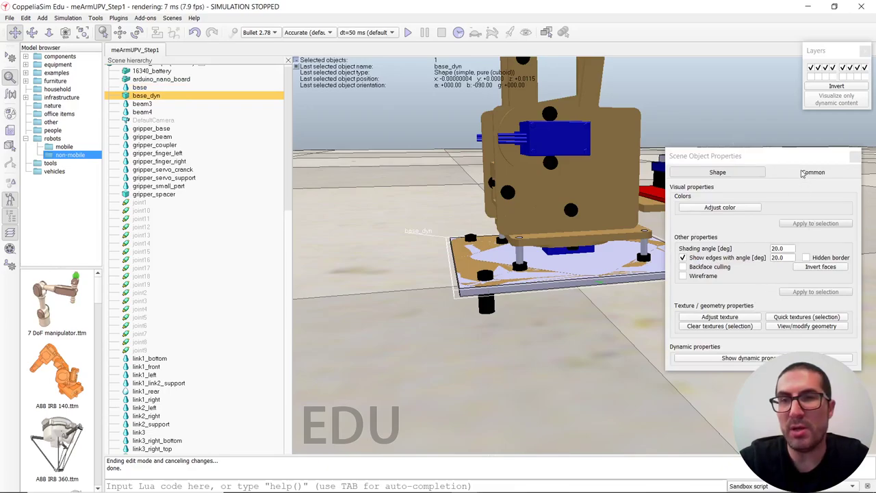
pyautogui.click(804, 173)
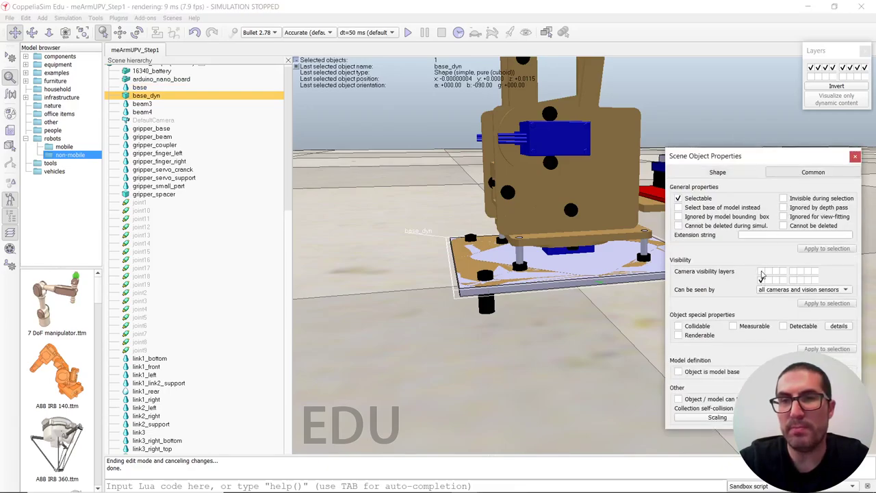
pyautogui.click(762, 272)
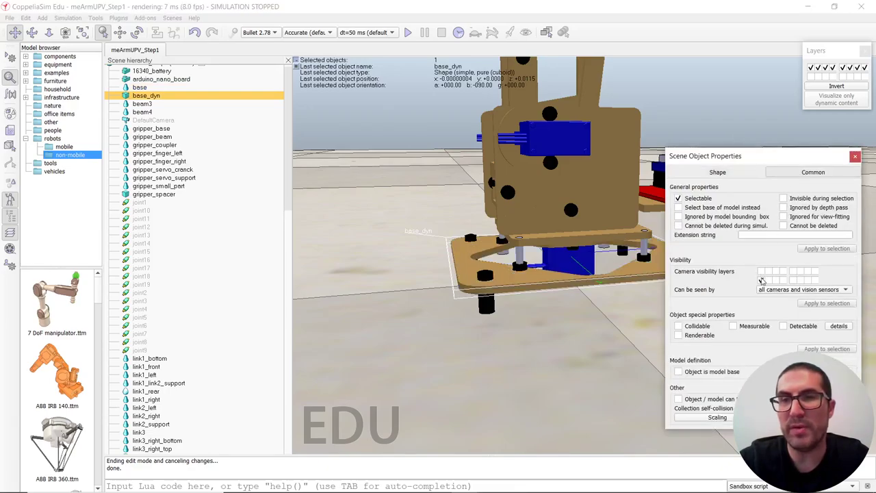
# - Turn off Body is dynamic in the rigid body dynamic properties of base_dyn
pyautogui.click(724, 175)
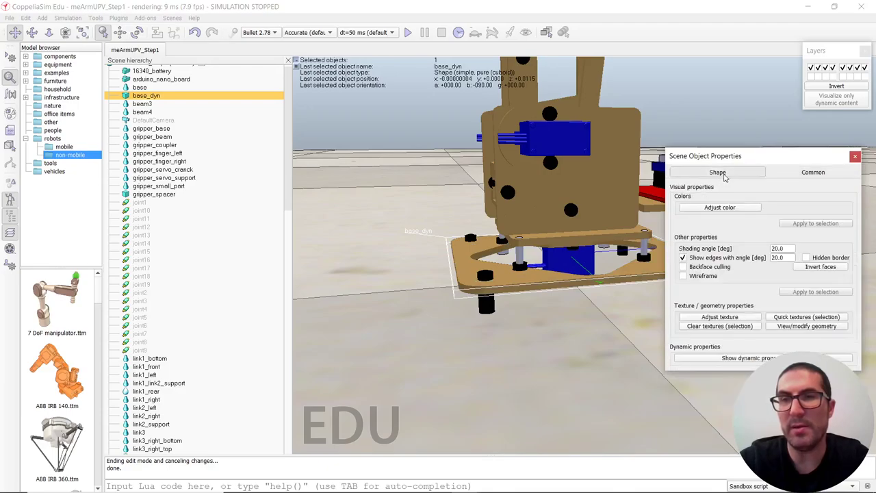
pyautogui.click(743, 356)
pyautogui.moveTo(505, 159); pyautogui.dragTo(399, 159)
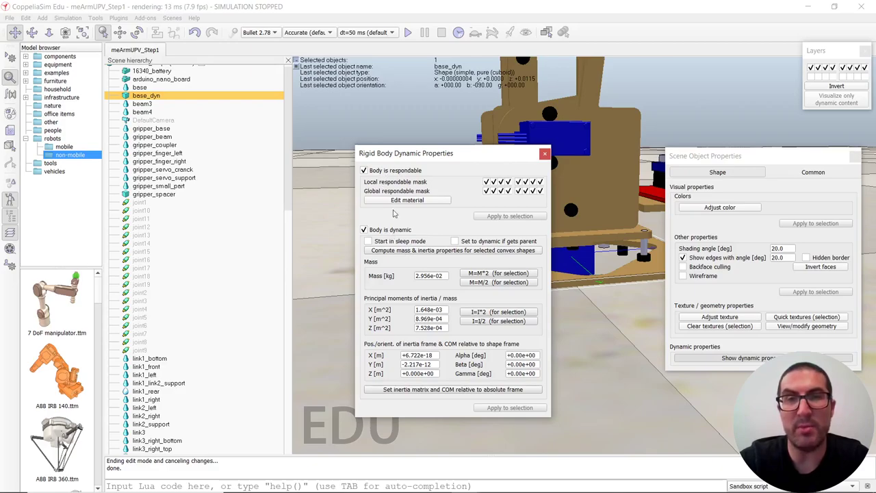
pyautogui.click(365, 230)
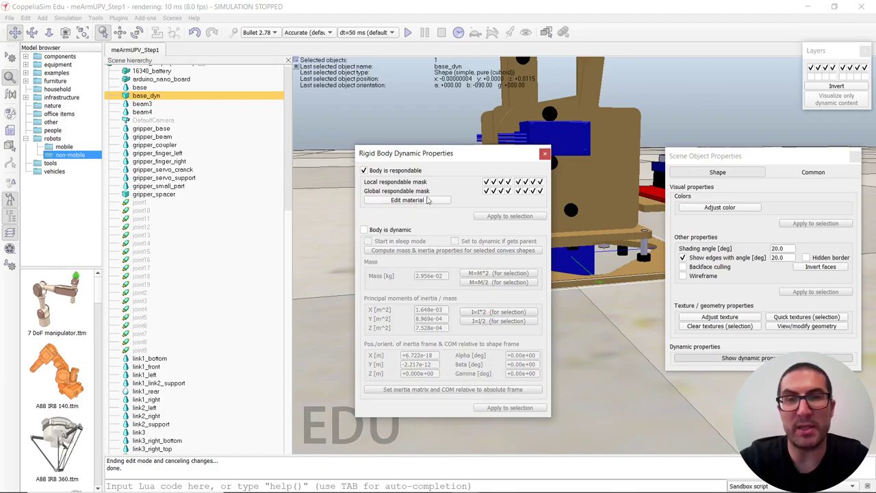
# - Clear every local respondable mask flag of base_dyn, and close its dynamic and object properties
pyautogui.click(486, 182)
pyautogui.click(493, 182)
pyautogui.click(501, 182)
pyautogui.click(525, 182)
pyautogui.click(540, 182)
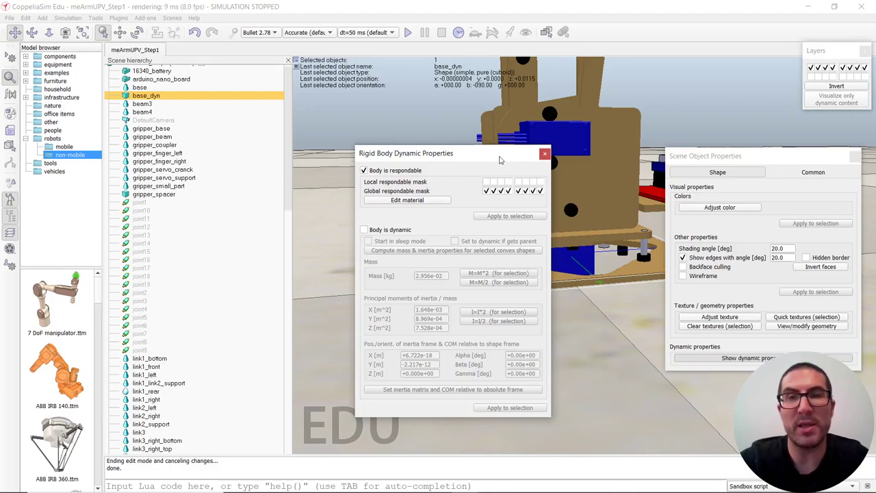
pyautogui.click(545, 154)
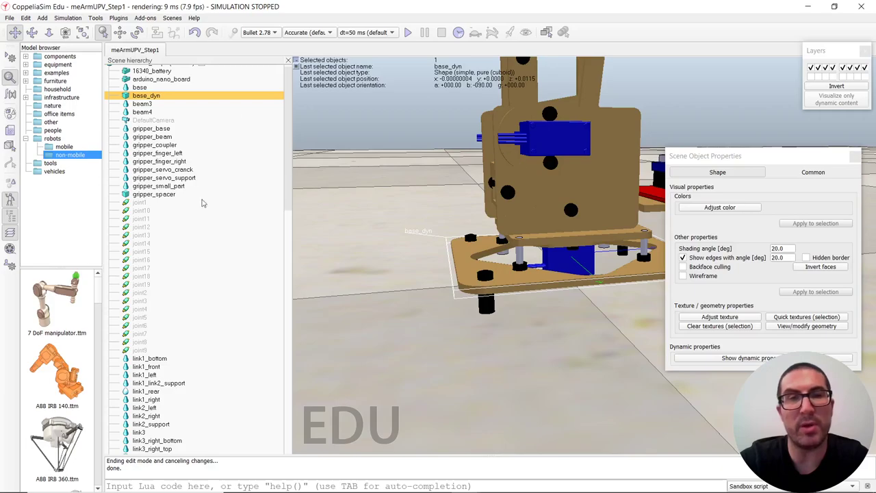
pyautogui.moveTo(577, 151)
pyautogui.mouseDown()
pyautogui.moveTo(569, 151)
pyautogui.moveTo(571, 163)
pyautogui.mouseUp()
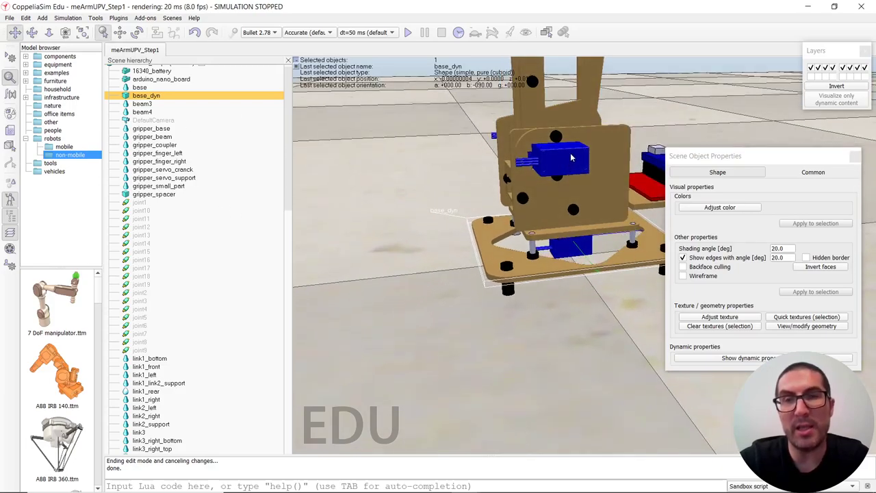
pyautogui.moveTo(564, 158); pyautogui.dragTo(550, 195)
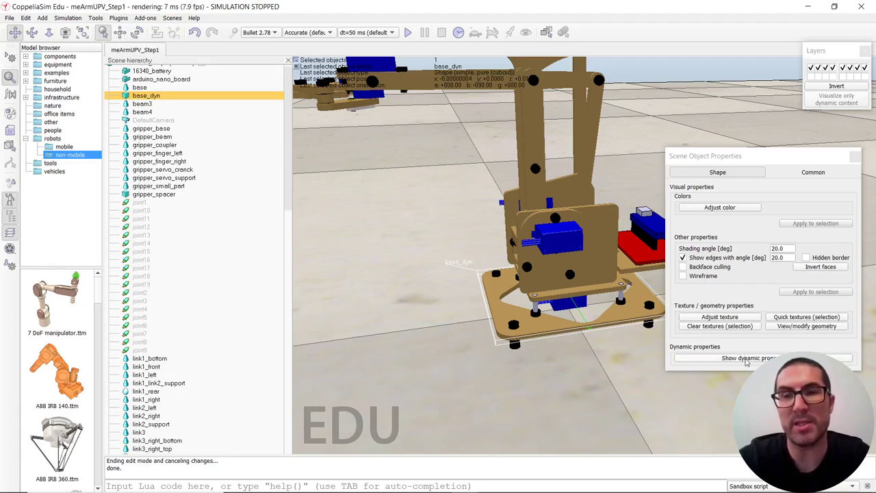
pyautogui.click(856, 158)
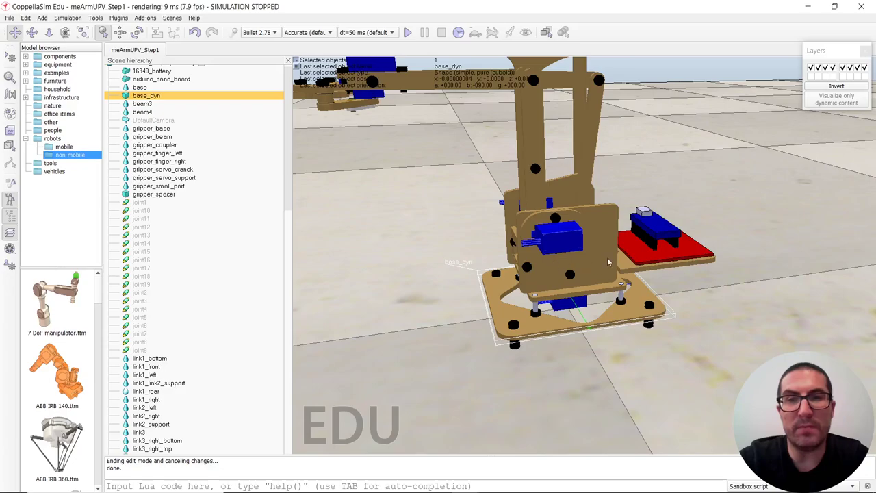
# - Select the link1_left plate and open it in triangle edit mode
pyautogui.scroll(8, 598, 262)
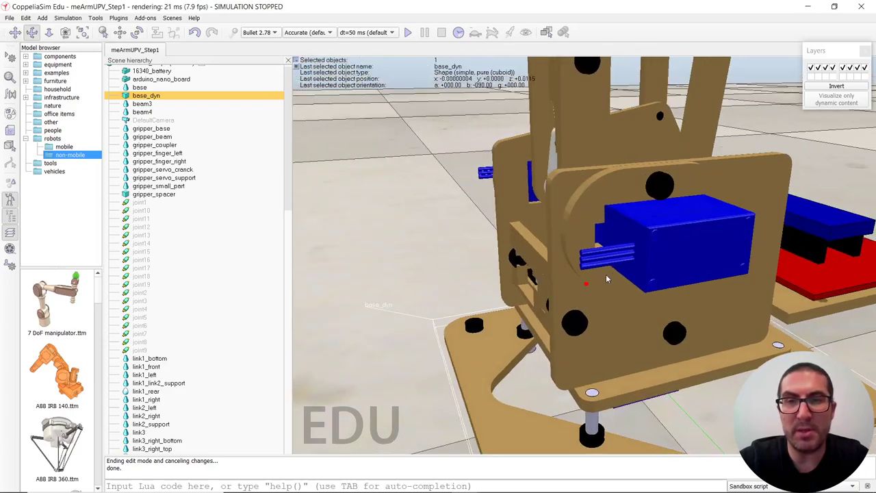
pyautogui.scroll(-2, 606, 277)
pyautogui.moveTo(585, 307); pyautogui.dragTo(629, 299)
pyautogui.moveTo(629, 299); pyautogui.dragTo(611, 300, button='middle')
pyautogui.click(607, 326)
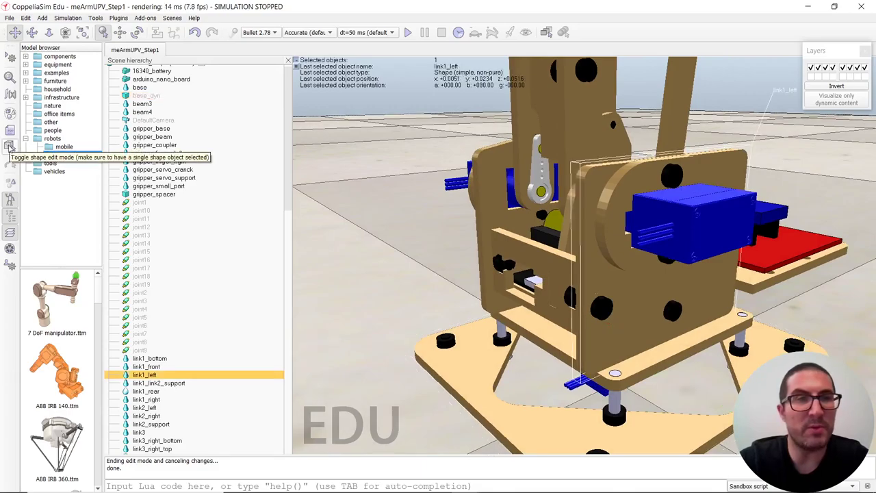
pyautogui.click(10, 145)
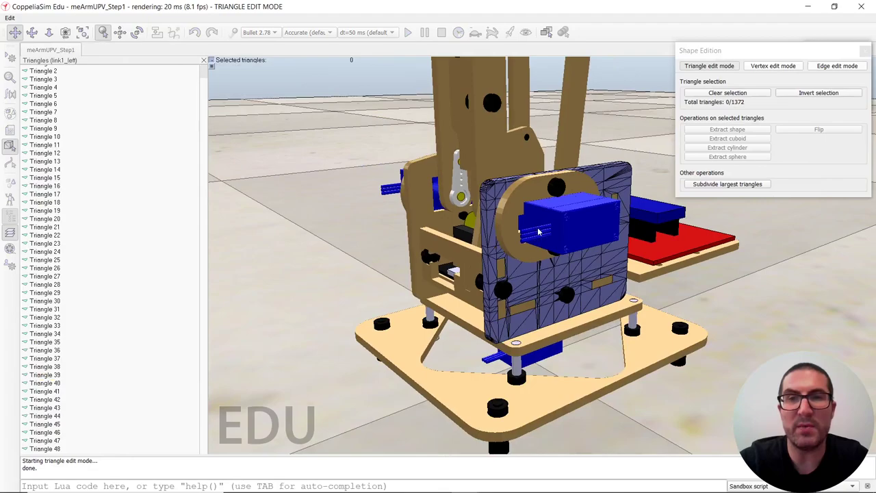
# - Extract a cuboid from all triangles of link1_left
pyautogui.scroll(-3, 539, 232)
pyautogui.hotkey('ctrl', 'a')
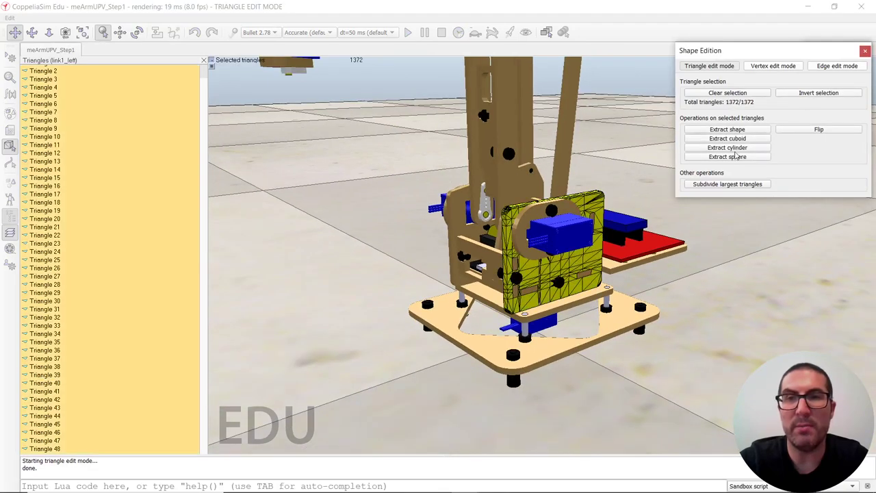
pyautogui.click(731, 139)
pyautogui.click(473, 302)
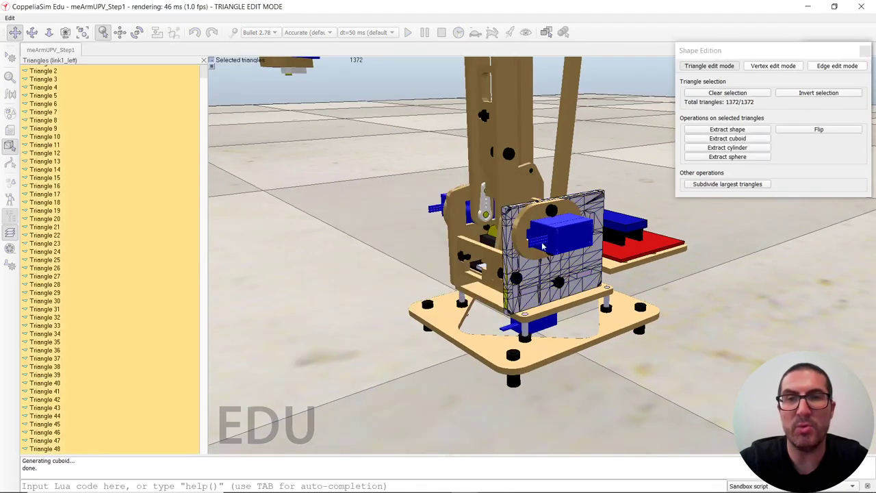
# - Leave link1_left's edit mode without applying the changes and open the link1_front plate in triangle edit mode
pyautogui.click(865, 50)
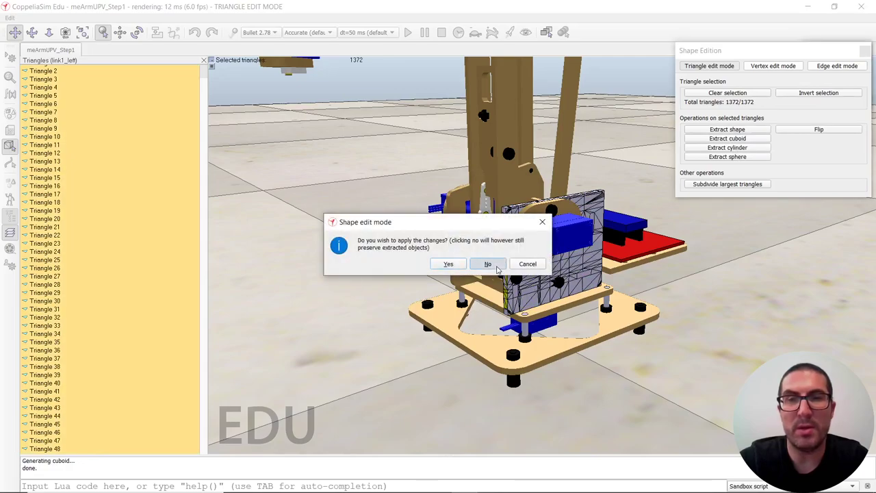
pyautogui.click(498, 265)
pyautogui.click(568, 267)
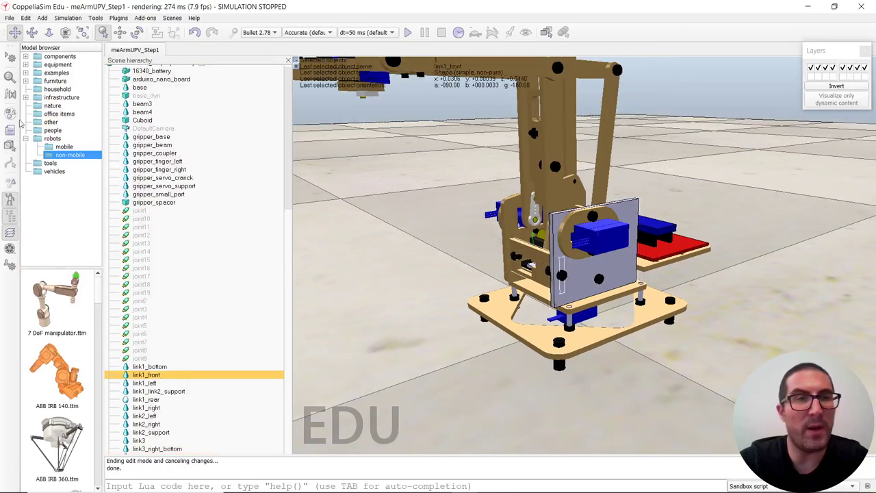
pyautogui.click(9, 145)
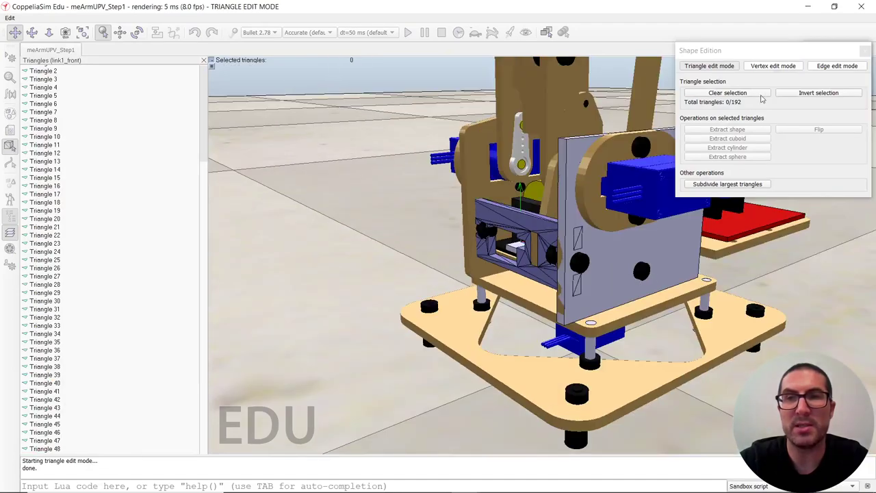
# - Extract a pure, dynamic and respondable cuboid from all triangles of link1_front, and leave edit mode without applying the changes
pyautogui.click(818, 93)
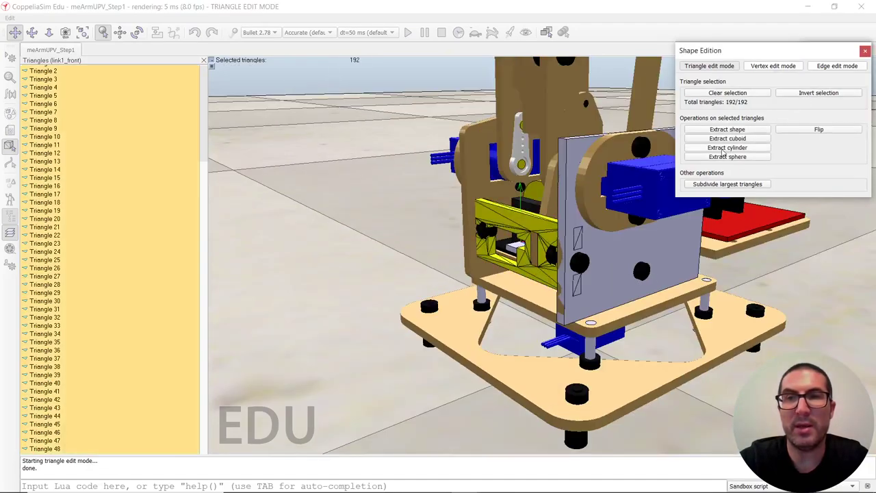
pyautogui.click(728, 138)
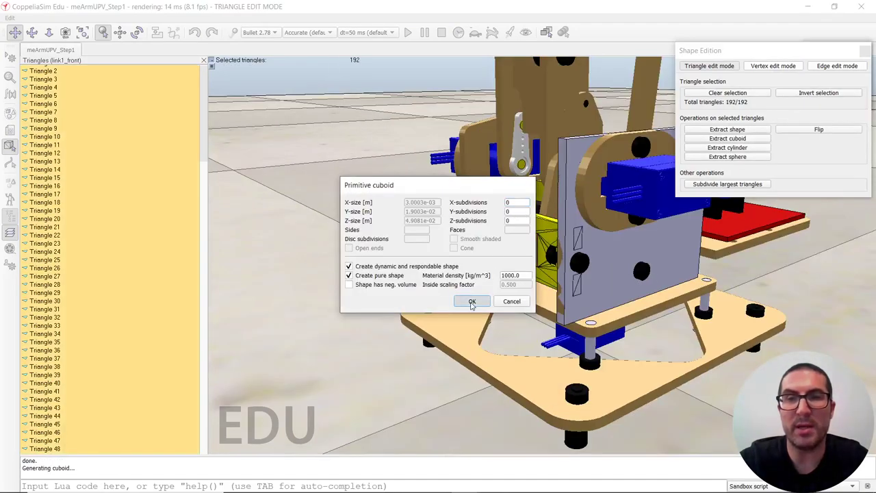
pyautogui.click(472, 301)
pyautogui.click(865, 51)
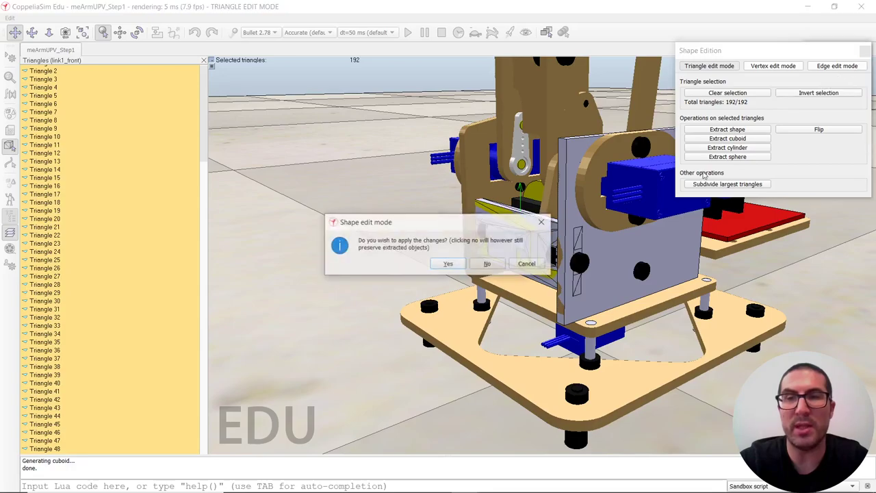
pyautogui.click(497, 266)
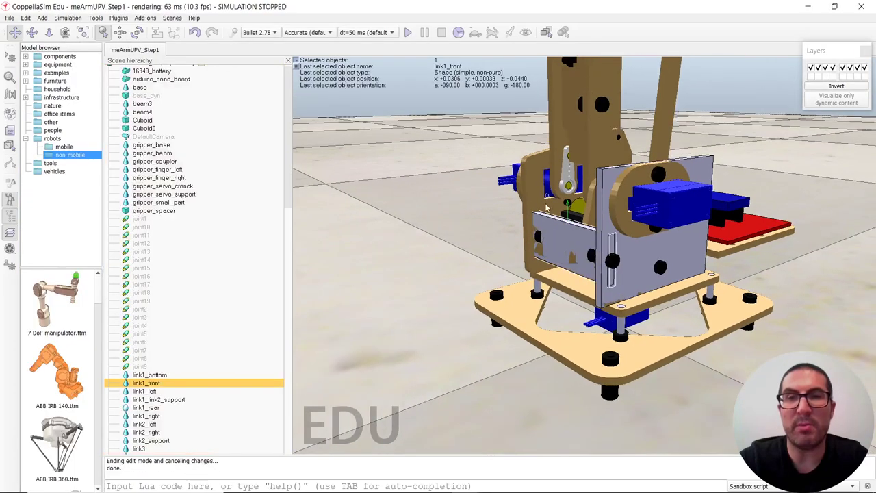
# - Extract a cuboid from all triangles of the link1_right plate, and leave edit mode without applying the changes
pyautogui.click(527, 202)
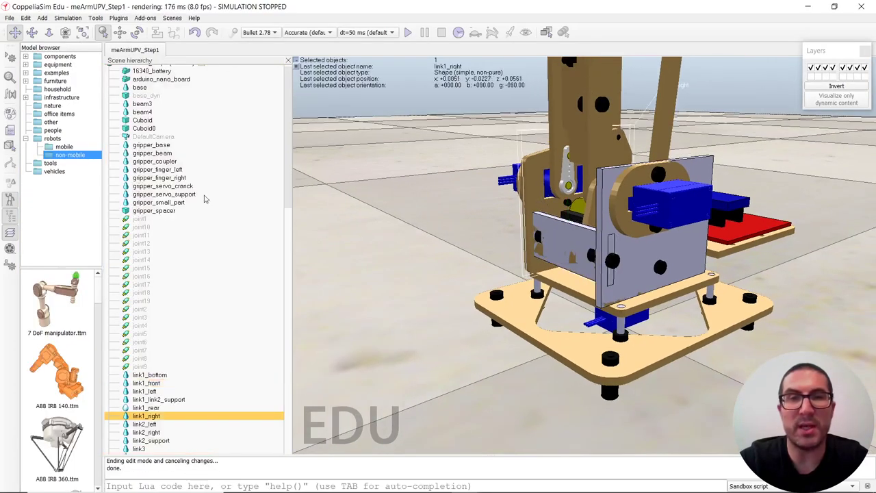
pyautogui.click(9, 145)
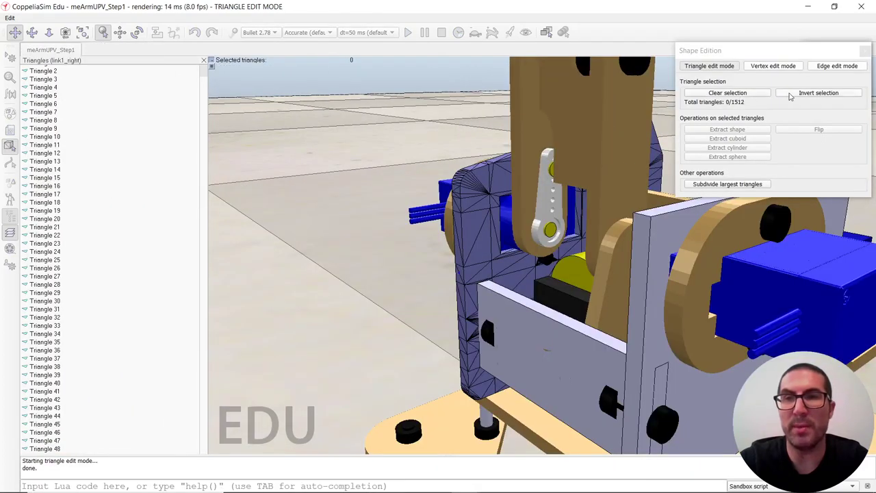
pyautogui.click(791, 93)
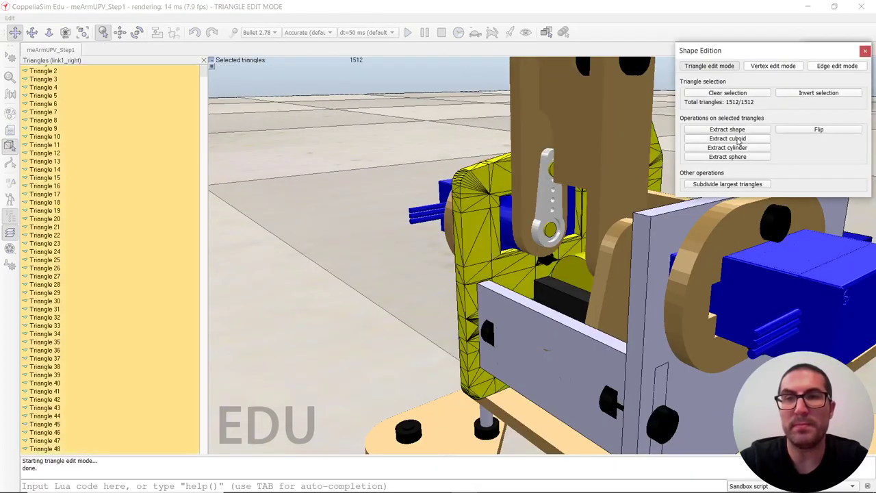
pyautogui.click(728, 138)
pyautogui.click(480, 301)
pyautogui.scroll(-2, 520, 283)
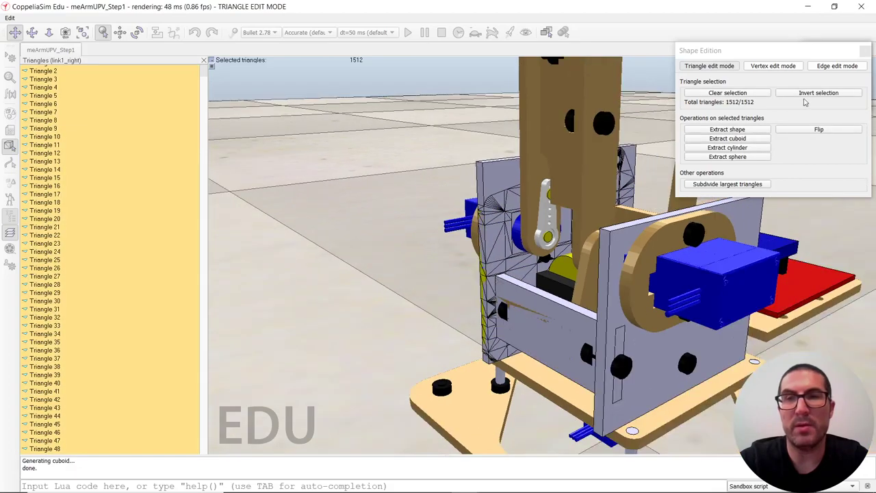
pyautogui.click(864, 51)
pyautogui.click(488, 264)
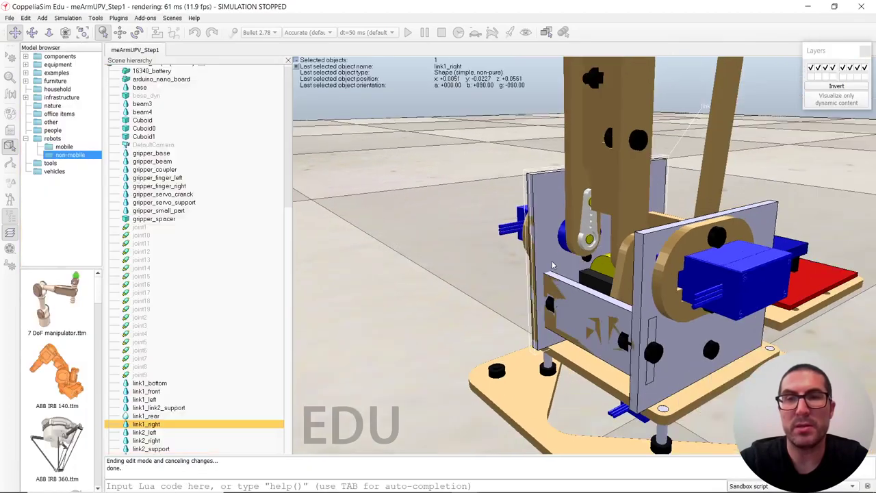
# - Open link1_link2_support in triangle edit mode and select all of its triangles
pyautogui.moveTo(597, 289); pyautogui.dragTo(465, 274, button='middle')
pyautogui.moveTo(557, 276); pyautogui.dragTo(432, 305, button='middle')
pyautogui.moveTo(623, 309); pyautogui.dragTo(586, 280)
pyautogui.moveTo(586, 280); pyautogui.dragTo(581, 295, button='middle')
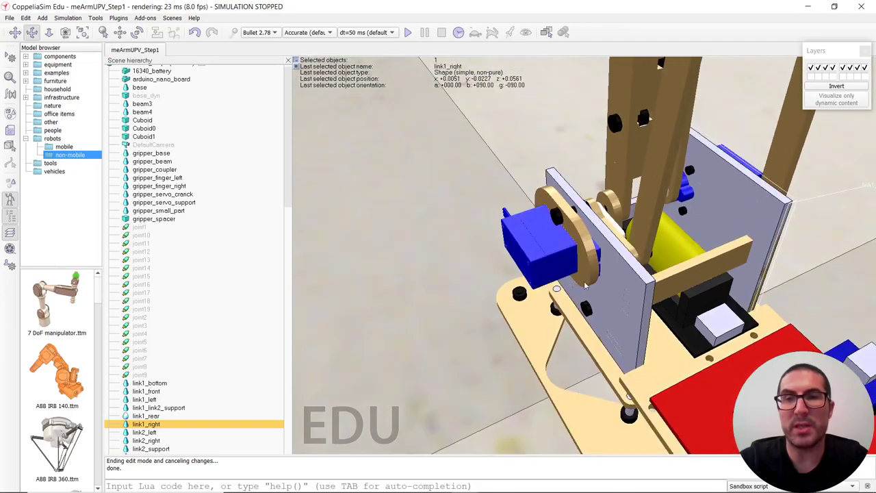
pyautogui.press('Up')
pyautogui.press('Up')
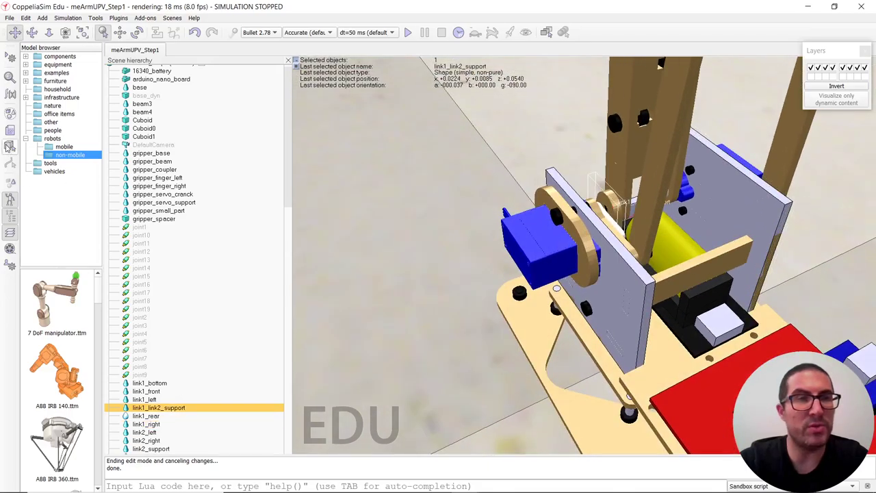
pyautogui.click(10, 146)
pyautogui.click(802, 96)
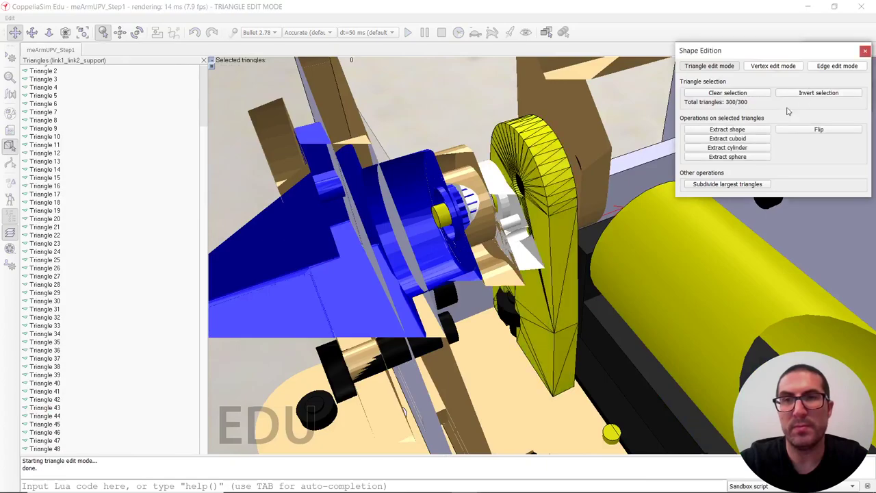
# - Extract a cuboid from the selected link1_link2_support triangles, and leave edit mode without applying the changes
pyautogui.click(735, 130)
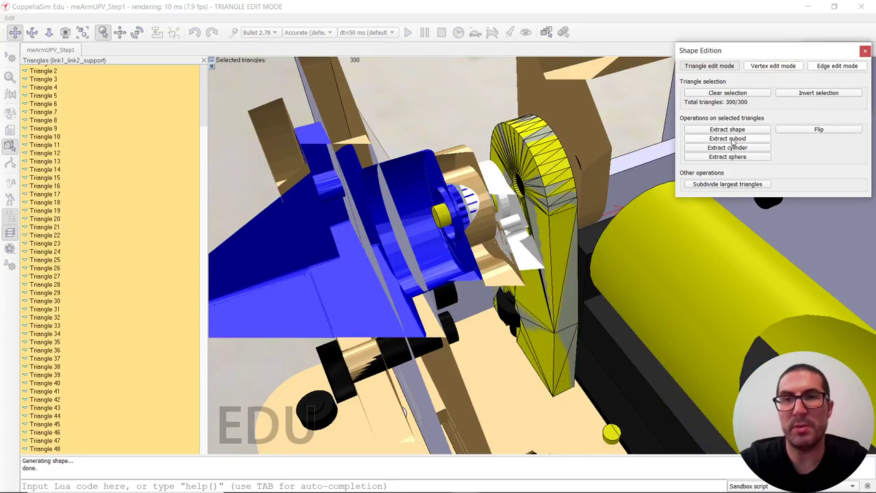
pyautogui.click(727, 139)
pyautogui.click(471, 301)
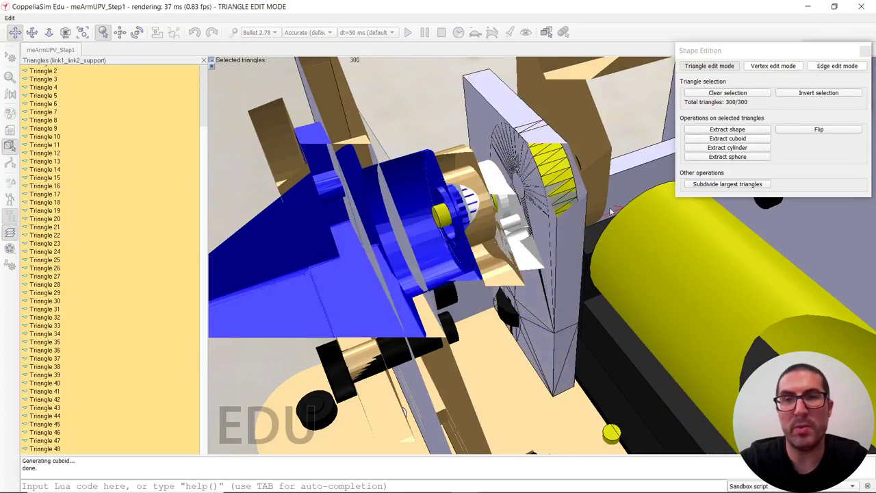
pyautogui.click(866, 50)
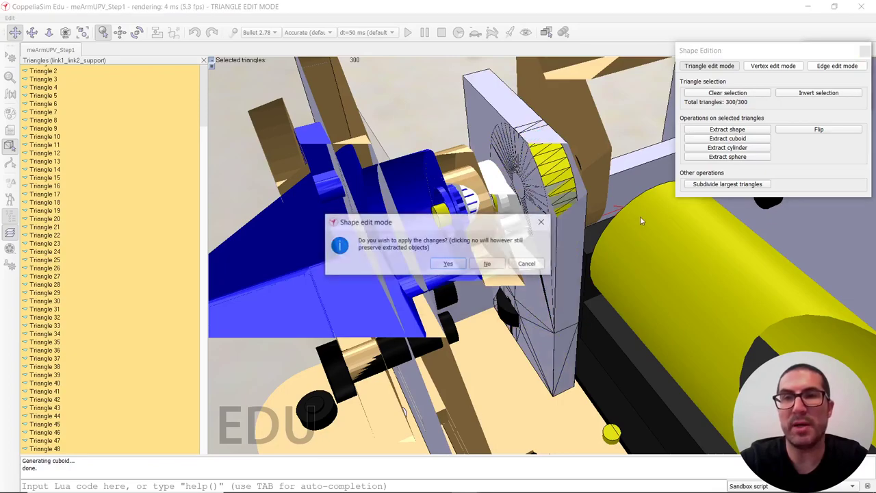
pyautogui.click(497, 265)
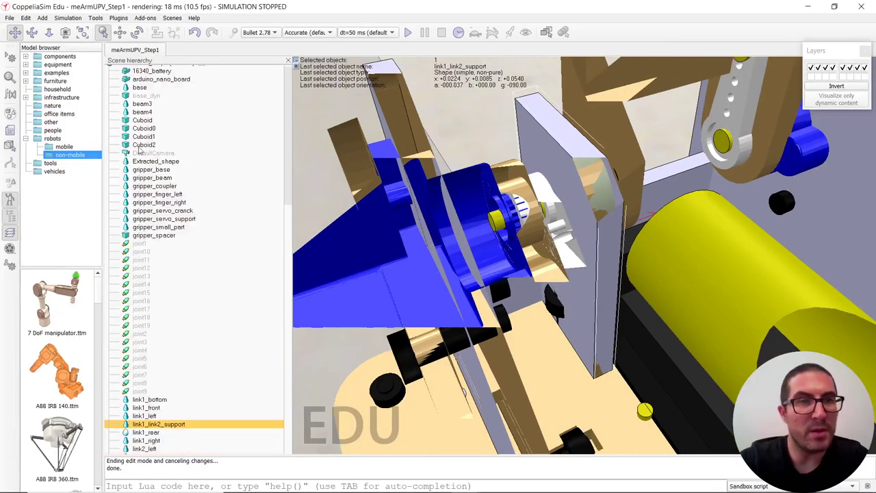
# - Delete the unneeded Extracted_shape from the scene hierarchy
pyautogui.click(131, 163)
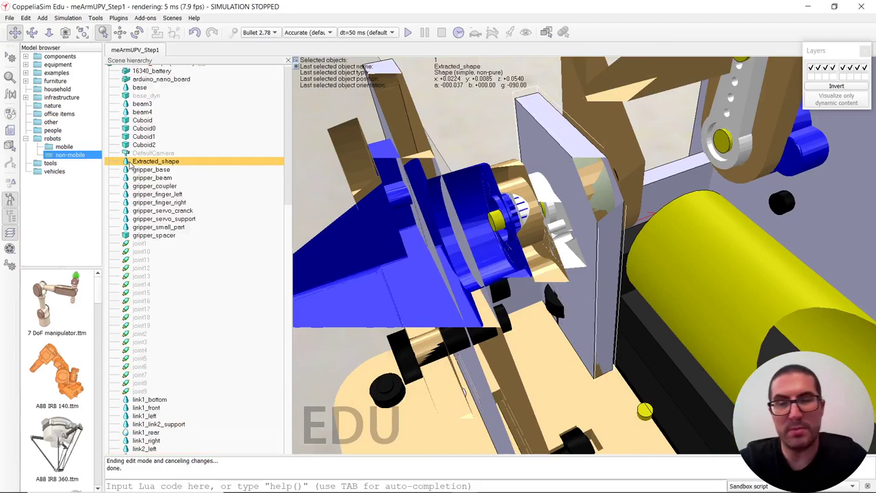
pyautogui.press('Delete')
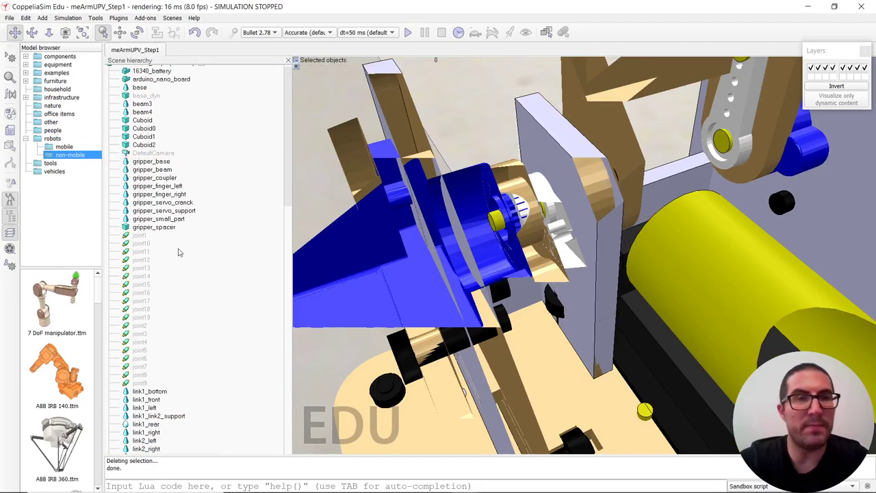
# - Extract a pure, dynamic and respondable cuboid from all triangles of link1_rear, and leave edit mode without applying the changes
pyautogui.scroll(-5, 513, 243)
pyautogui.moveTo(604, 314); pyautogui.dragTo(612, 298, button='middle')
pyautogui.click(613, 301)
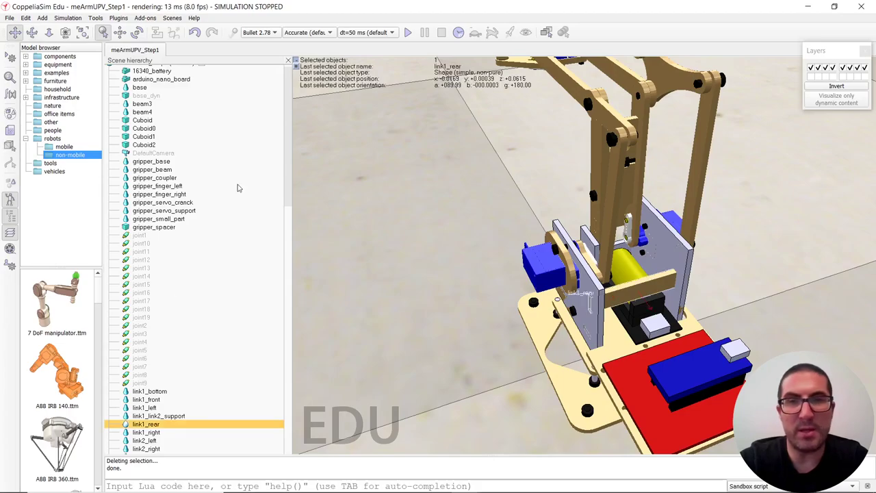
pyautogui.click(9, 145)
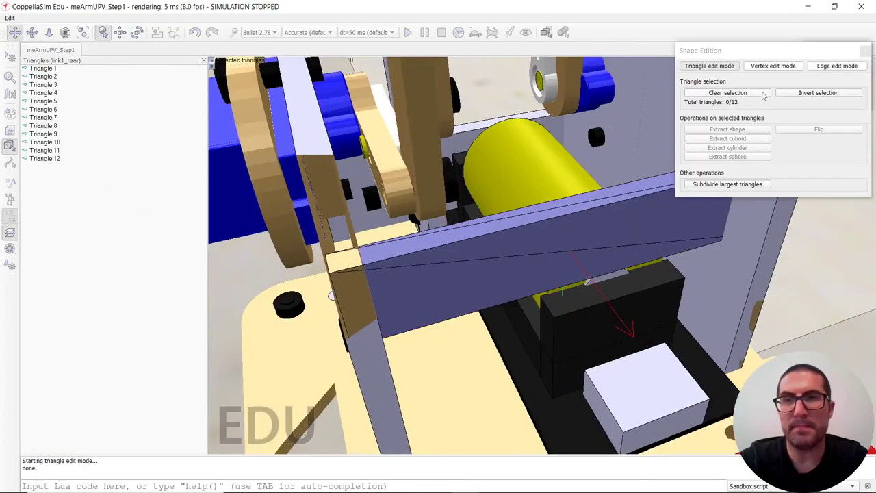
pyautogui.click(796, 94)
pyautogui.click(730, 139)
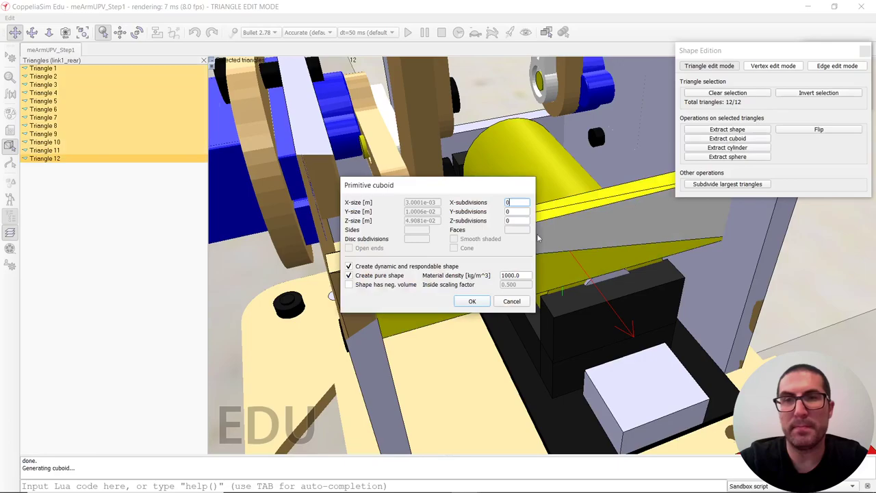
pyautogui.click(472, 302)
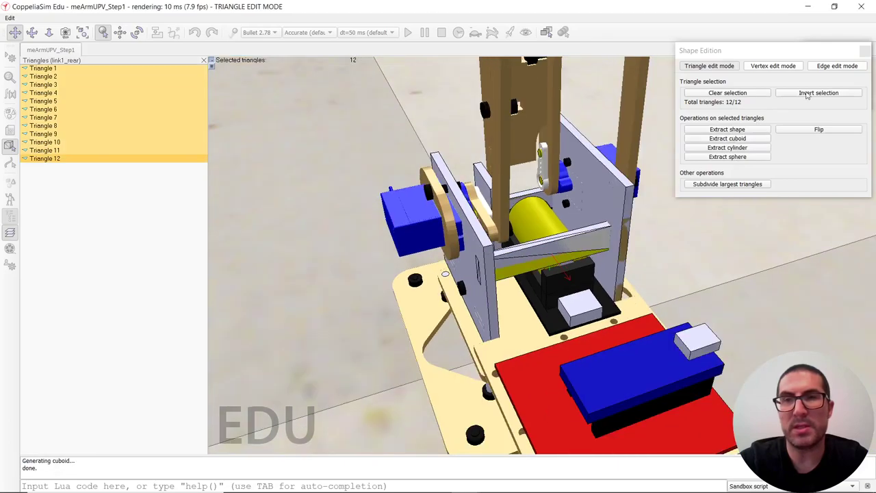
pyautogui.click(866, 52)
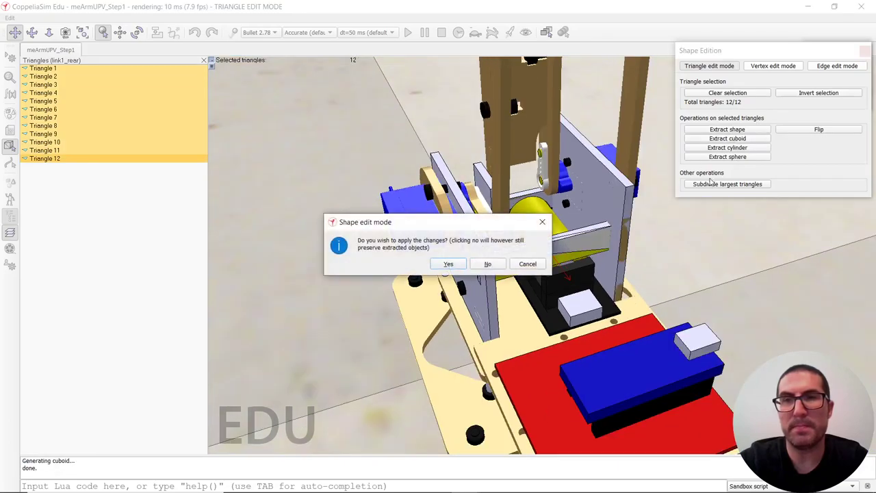
pyautogui.click(487, 262)
# - Hide the powerbank above the link1_bottom plate by clearing its camera visibility layer in its common object properties
pyautogui.moveTo(565, 319); pyautogui.dragTo(557, 337, button='middle')
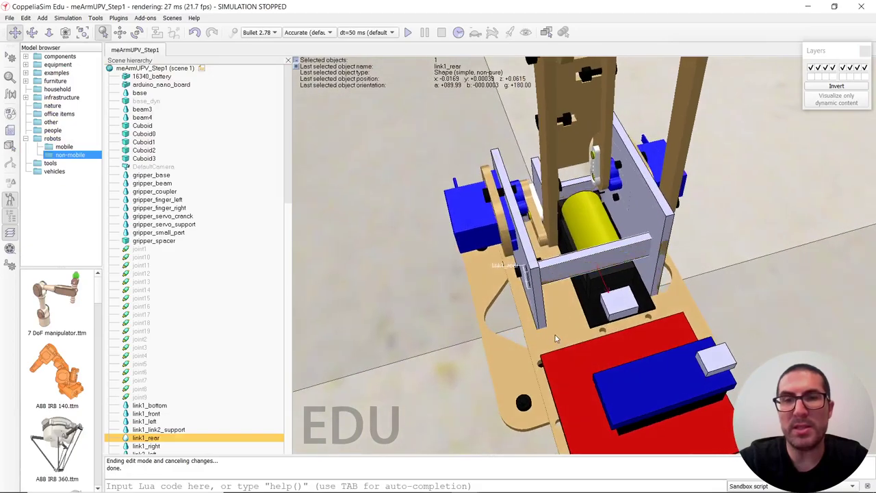
pyautogui.click(557, 336)
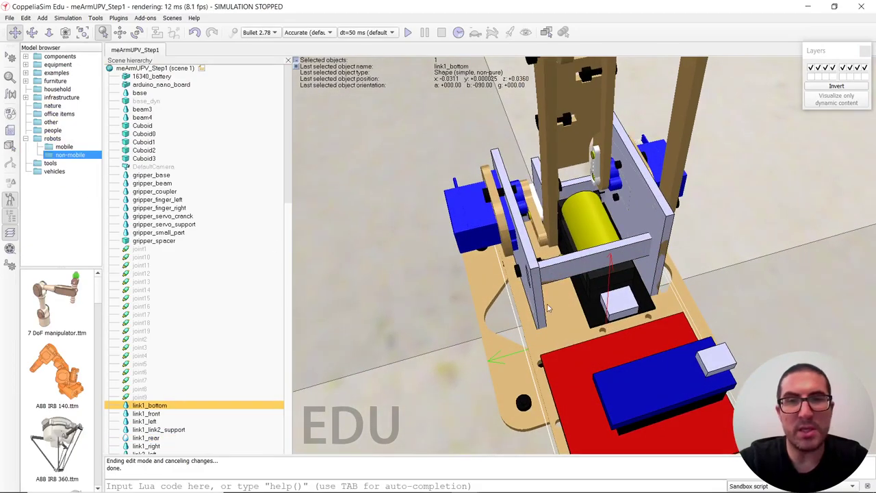
pyautogui.click(587, 311)
pyautogui.scroll(-6, 143, 406)
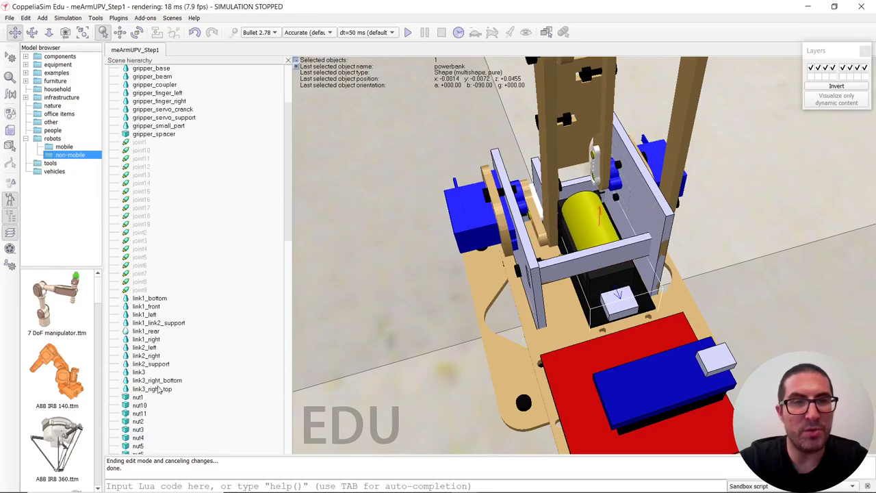
pyautogui.scroll(-2, 144, 406)
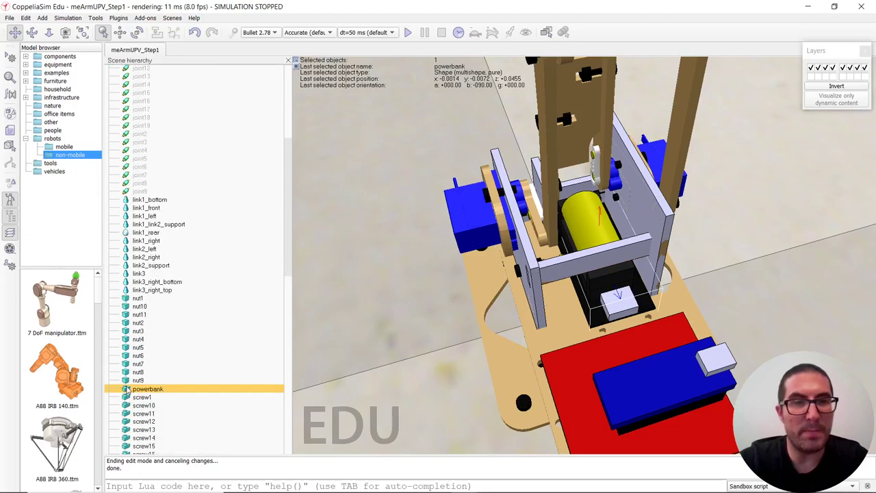
pyautogui.doubleClick(127, 389)
pyautogui.click(808, 175)
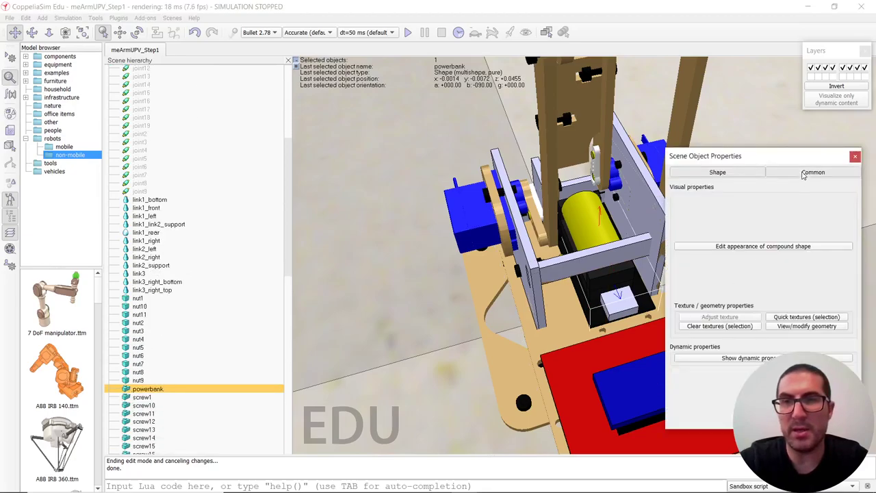
pyautogui.click(761, 272)
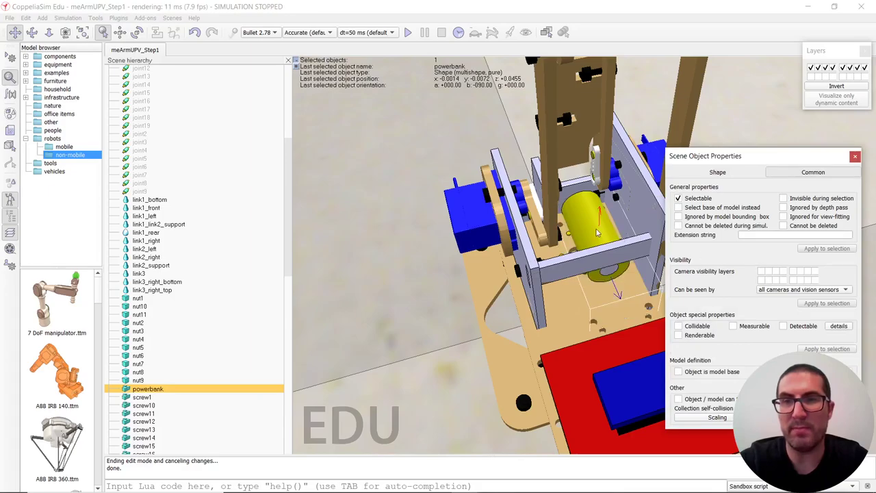
# - Hide the 16340_battery by clearing its camera visibility layer
pyautogui.click(760, 272)
pyautogui.click(618, 346)
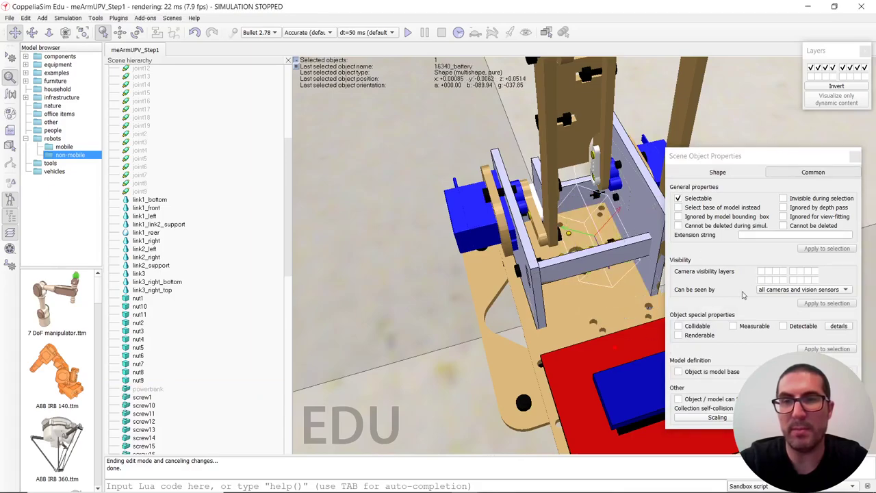